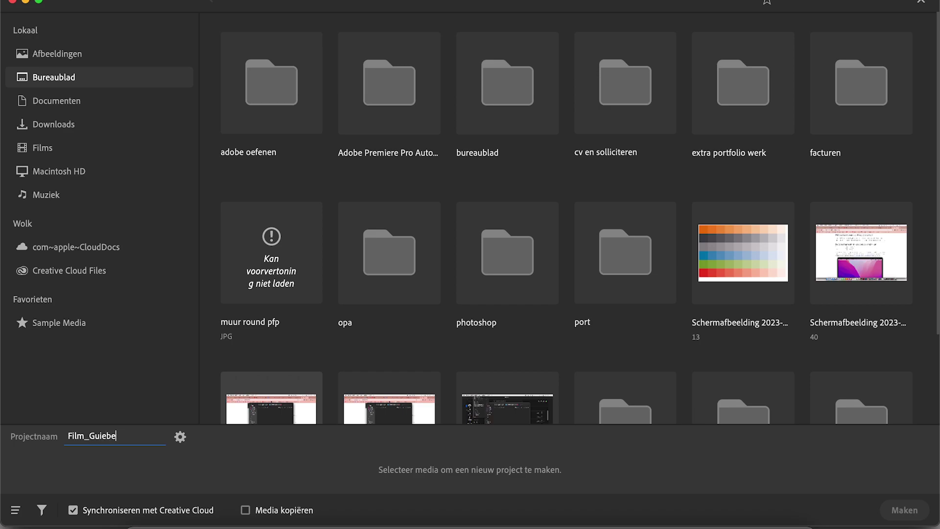
# Finish naming the project and create it with the logo GAME UP 23 image from the vr_media_kb folder on the desktop
pyautogui.press('Return')
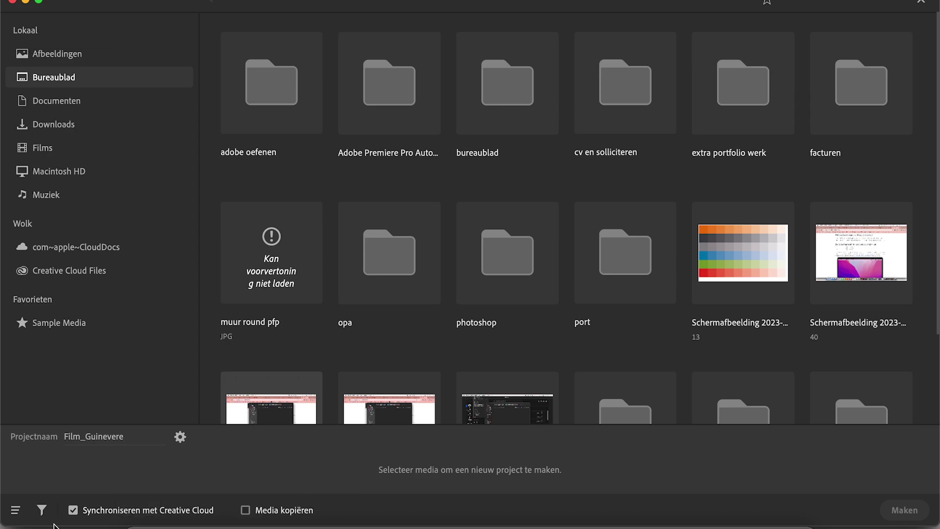
pyautogui.scroll(-3, 367, 254)
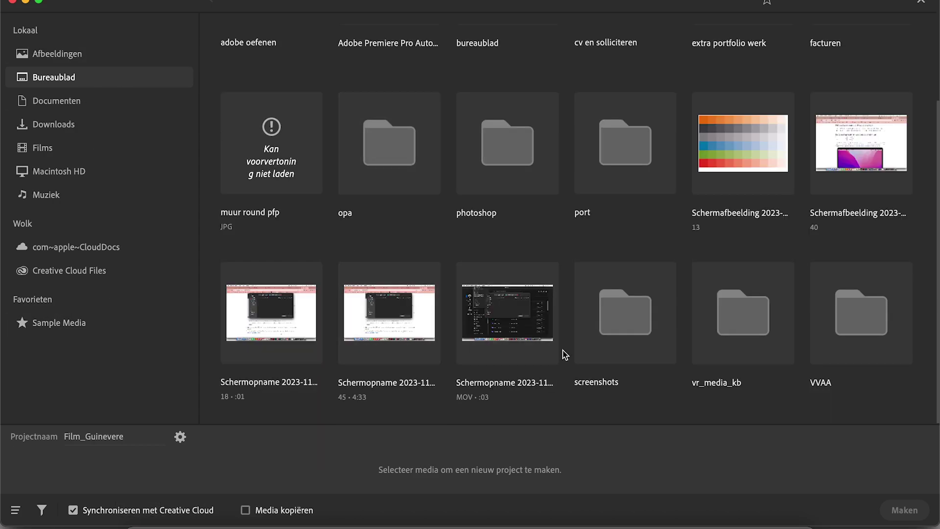
pyautogui.doubleClick(723, 336)
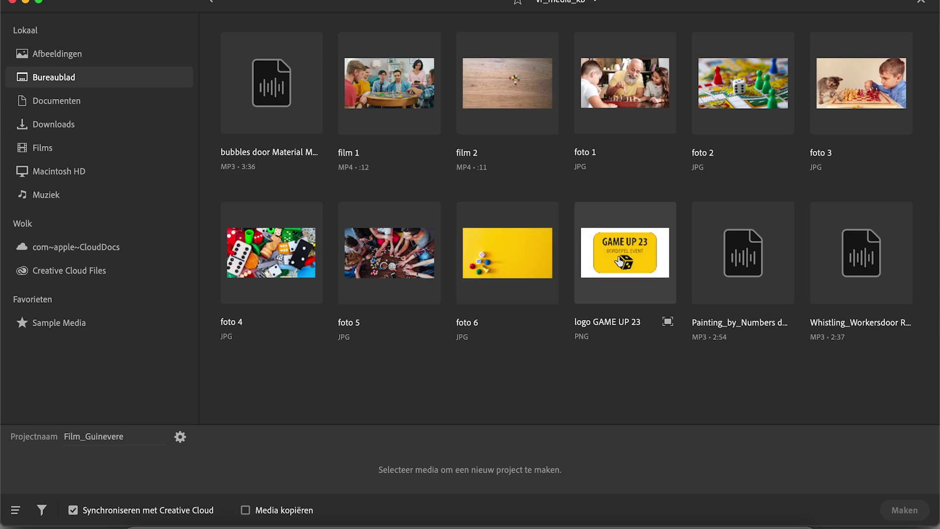
pyautogui.click(617, 262)
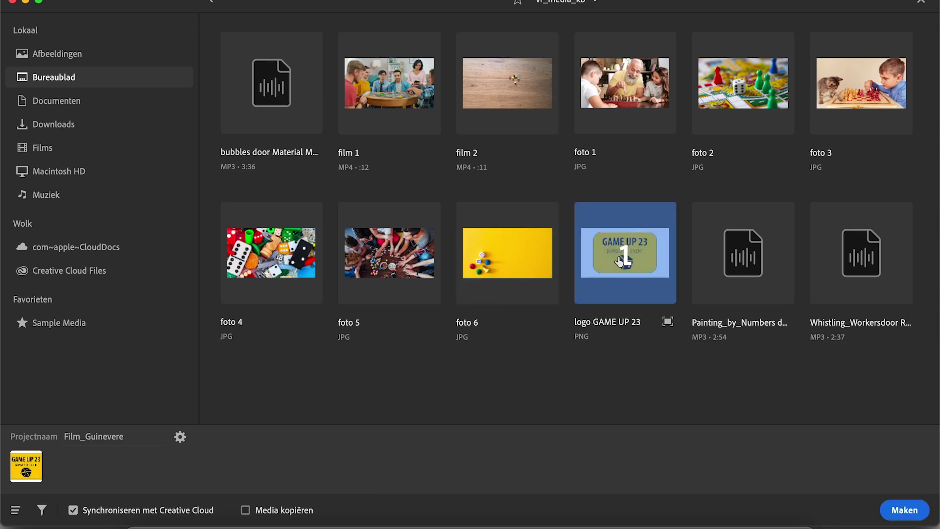
pyautogui.click(908, 511)
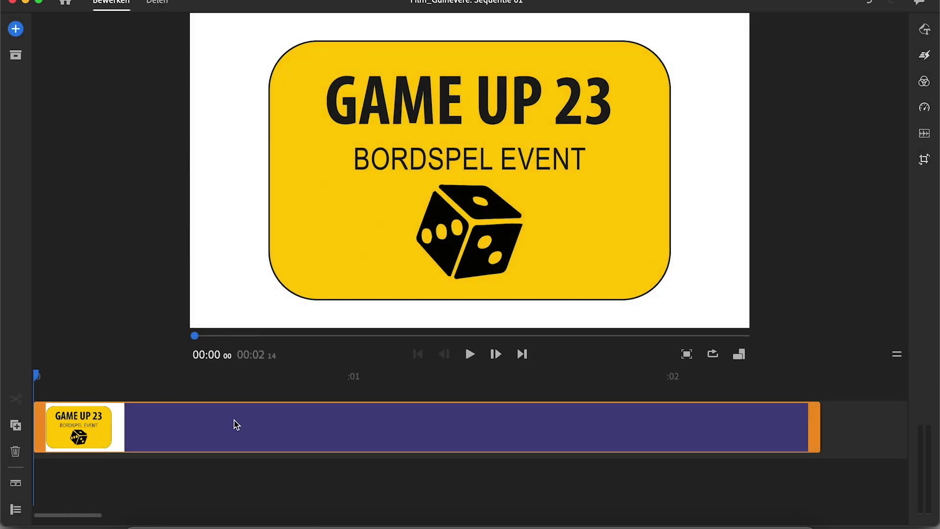
# Extend the GAME UP 23 logo clip on the timeline to exactly 3 seconds
pyautogui.scroll(-3, 234, 420)
pyautogui.moveTo(322, 430); pyautogui.dragTo(382, 432)
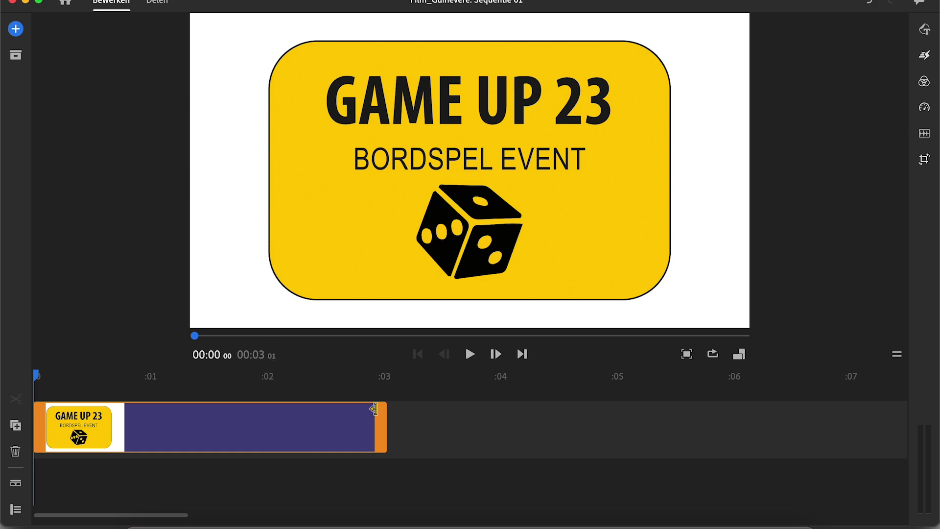
pyautogui.click(380, 423)
pyautogui.moveTo(379, 423); pyautogui.dragTo(376, 423)
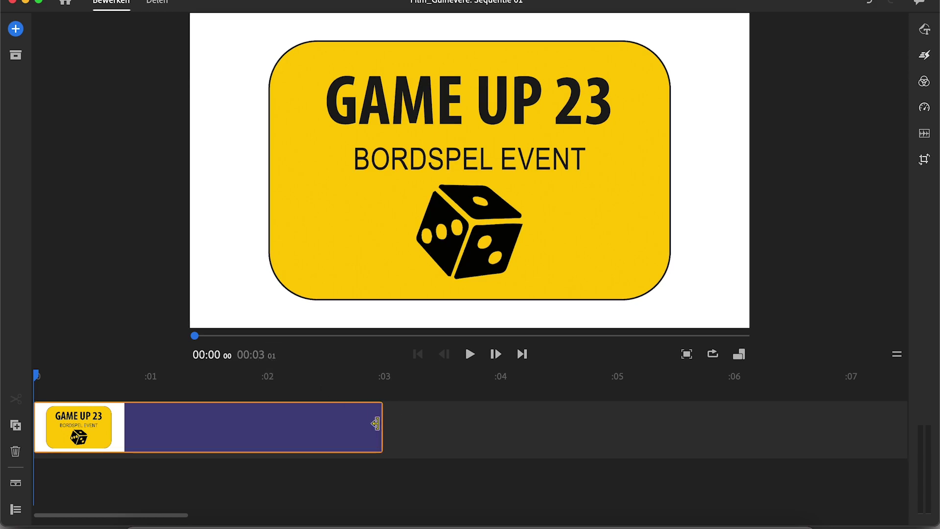
pyautogui.press('-')
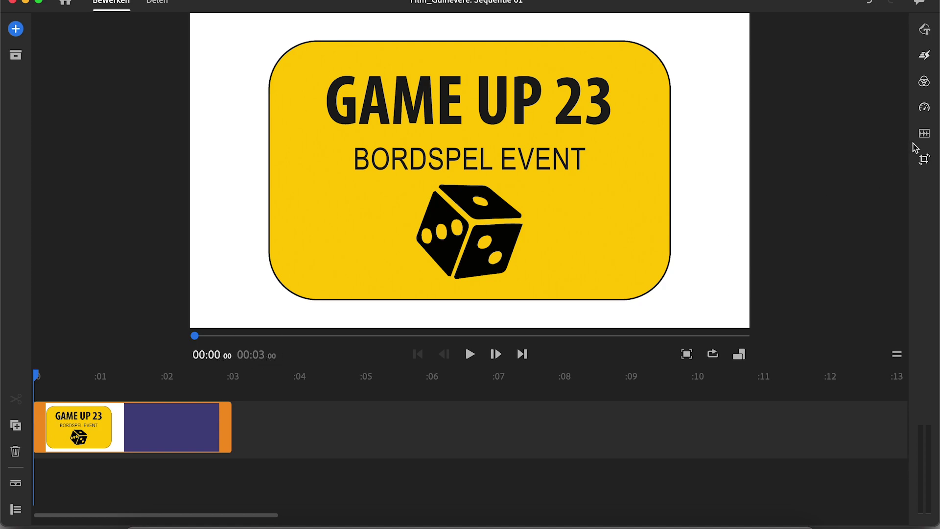
pyautogui.click(923, 132)
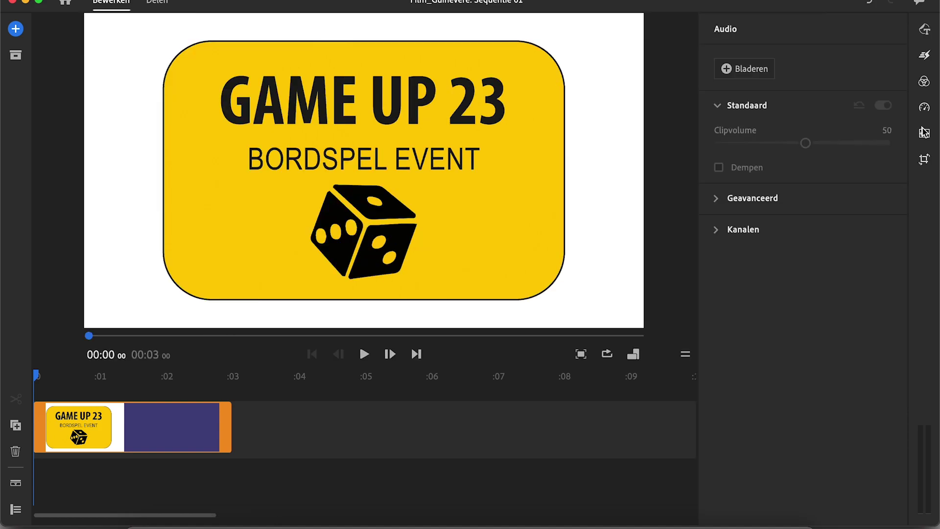
pyautogui.click(925, 108)
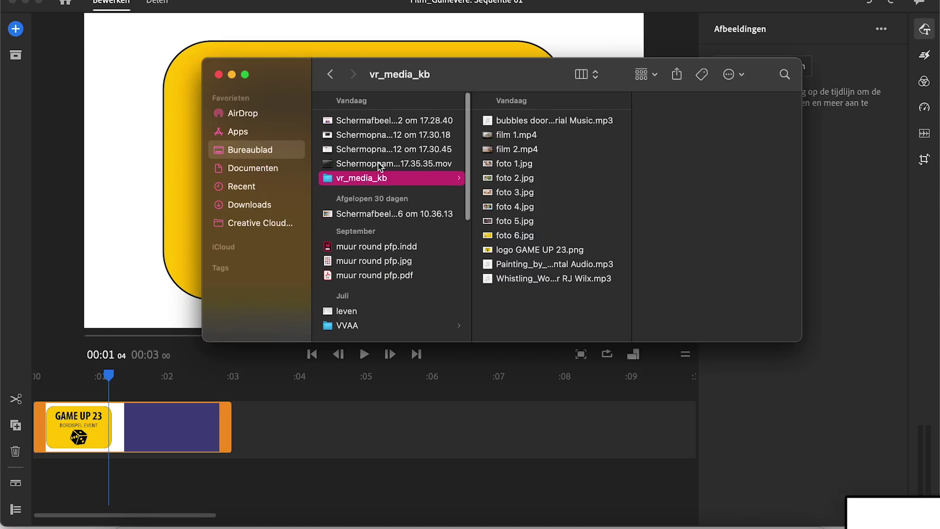
# Place the white image "Schermafbeelding 2023-11-12 om 17.39.25" from the desktop at the start of the timeline, above the logo clip
pyautogui.scroll(1, 378, 162)
pyautogui.moveTo(361, 135); pyautogui.dragTo(35, 397)
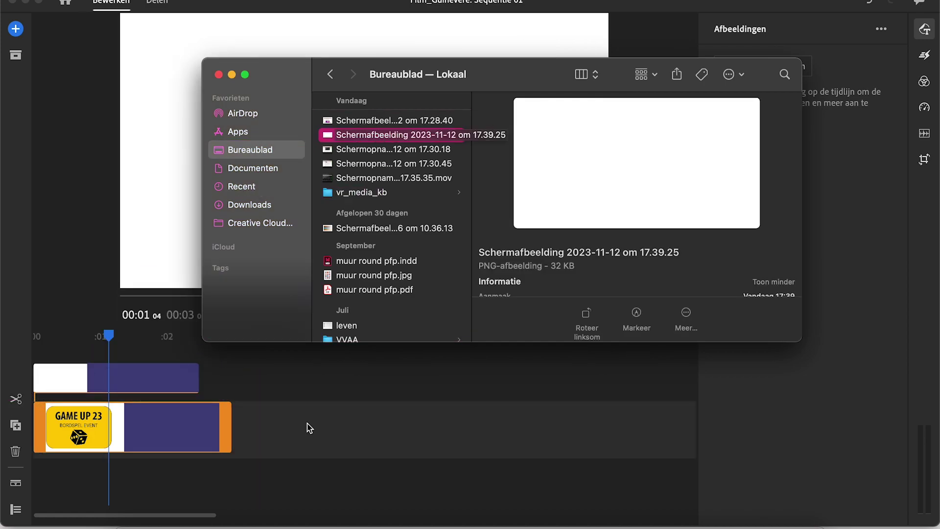
pyautogui.click(296, 420)
# Extend the white image clip to match the logo's 3 seconds and swap the tracks so the logo lies above it
pyautogui.click(196, 377)
pyautogui.moveTo(196, 377); pyautogui.dragTo(231, 377)
pyautogui.moveTo(100, 387); pyautogui.dragTo(96, 461)
pyautogui.moveTo(287, 427); pyautogui.dragTo(95, 388)
# Scale the logo down to 62 and move it up in the frame to vertical position 404
pyautogui.click(258, 178)
pyautogui.scroll(-3, 259, 184)
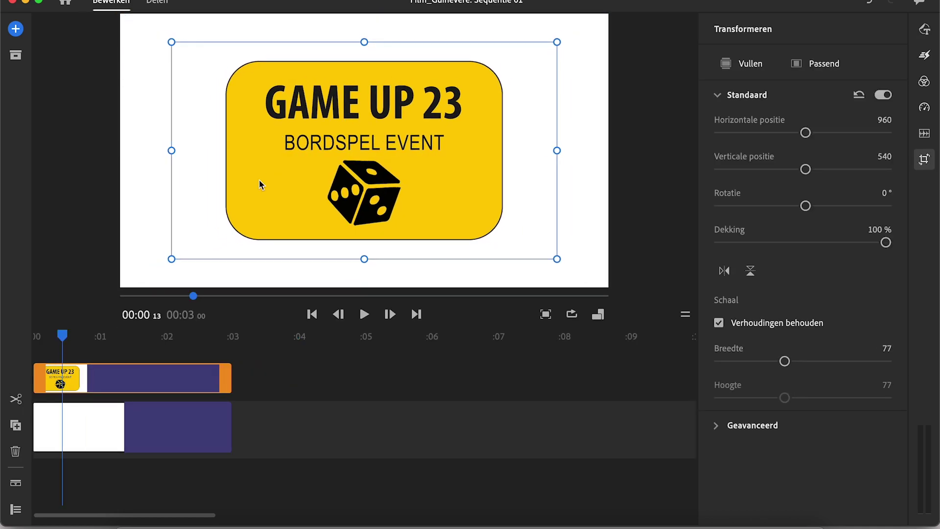
pyautogui.scroll(-4, 259, 184)
pyautogui.moveTo(314, 178); pyautogui.dragTo(322, 146)
pyautogui.click(96, 149)
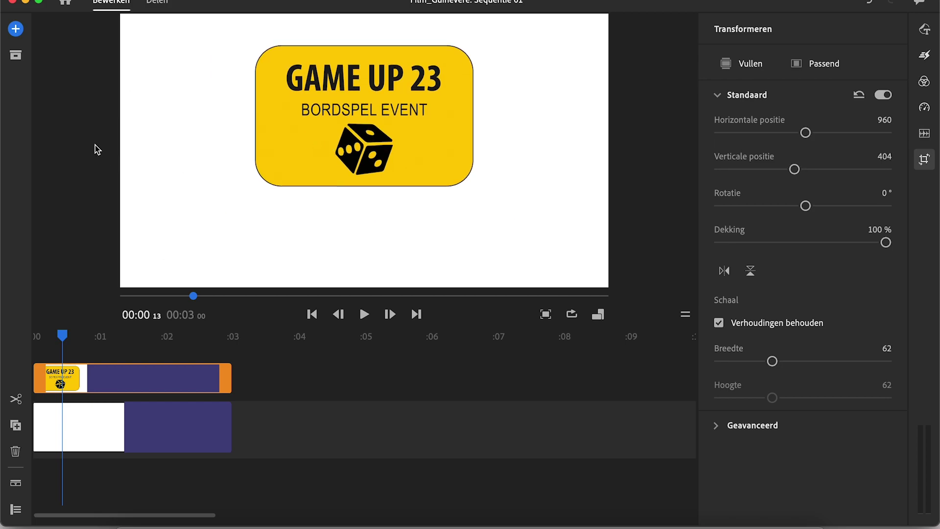
# Open the Titels category of the graphics templates to list all title designs
pyautogui.scroll(-3, 237, 375)
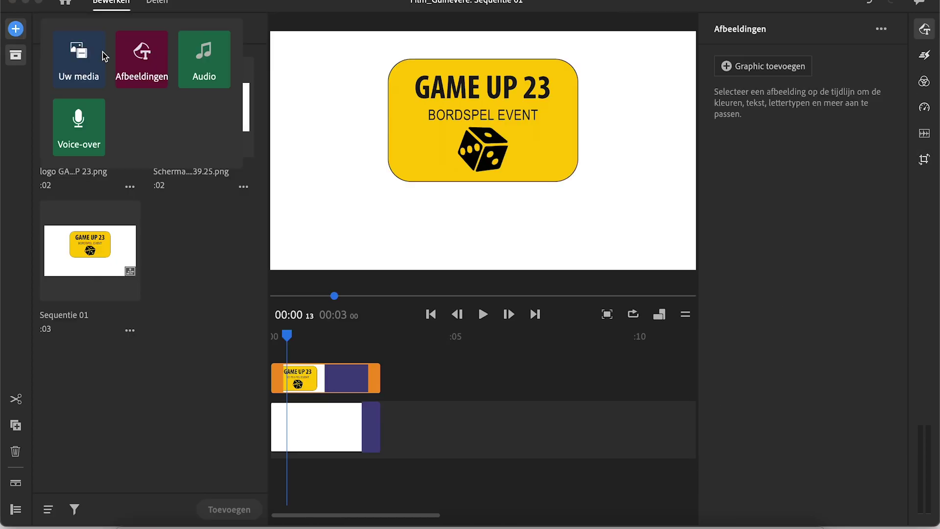
pyautogui.click(125, 58)
pyautogui.scroll(2, 121, 226)
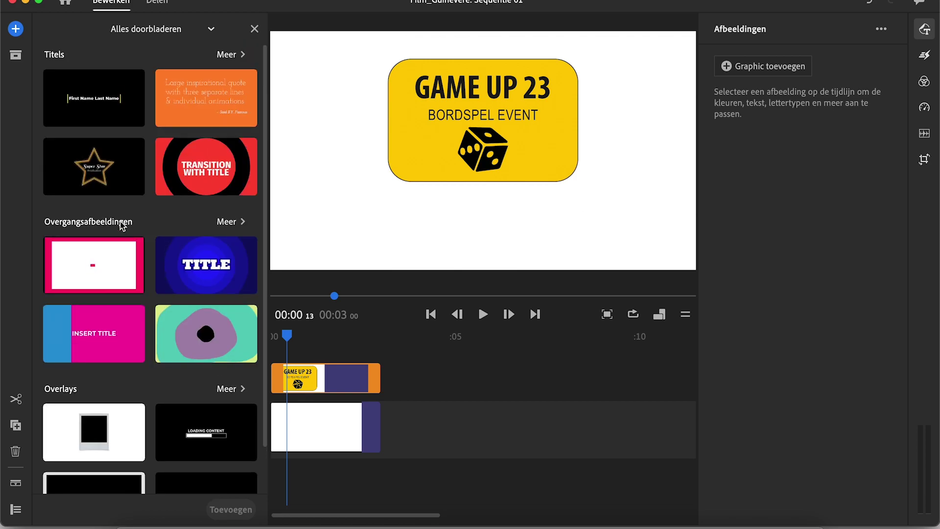
pyautogui.click(227, 55)
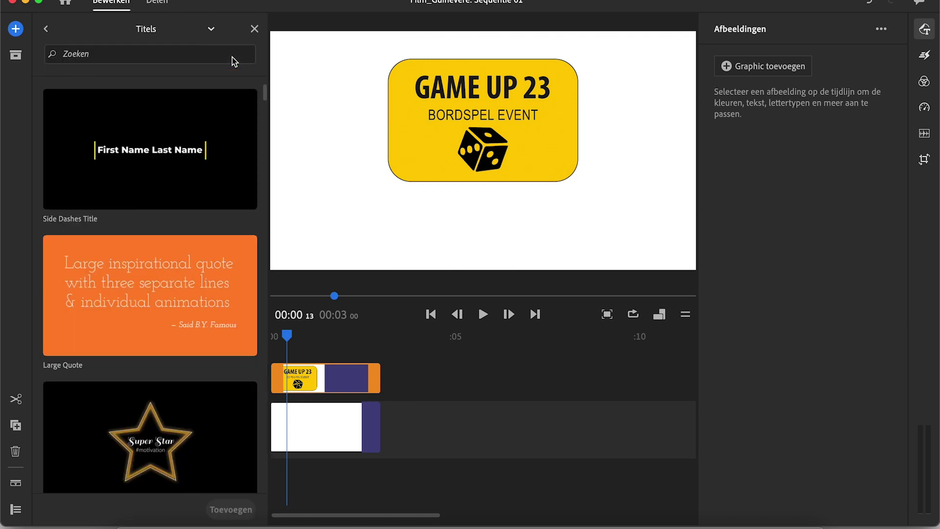
pyautogui.click(46, 29)
pyautogui.click(153, 29)
pyautogui.click(149, 45)
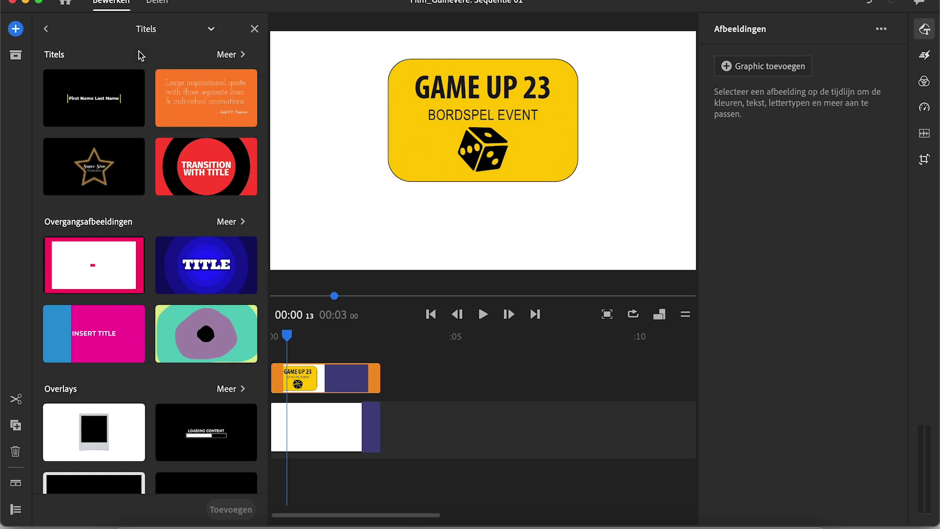
# Look through the title templates for a design that suits a short slogan below the logo
pyautogui.scroll(-15, 137, 272)
pyautogui.scroll(10, 136, 274)
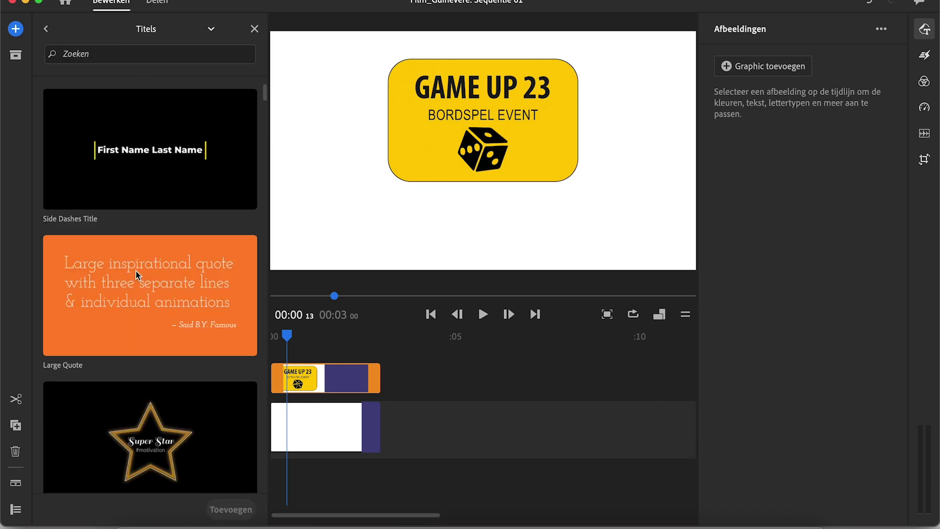
pyautogui.scroll(-15, 140, 163)
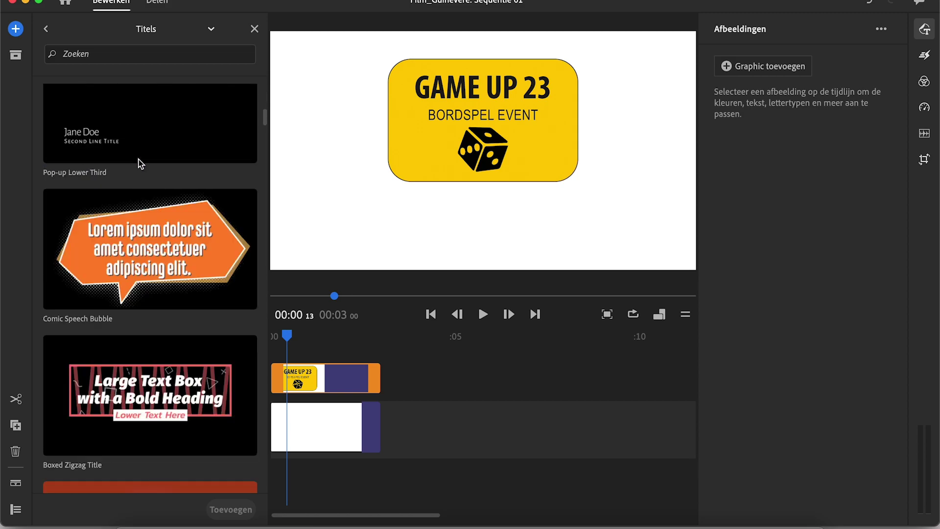
pyautogui.scroll(-15, 139, 158)
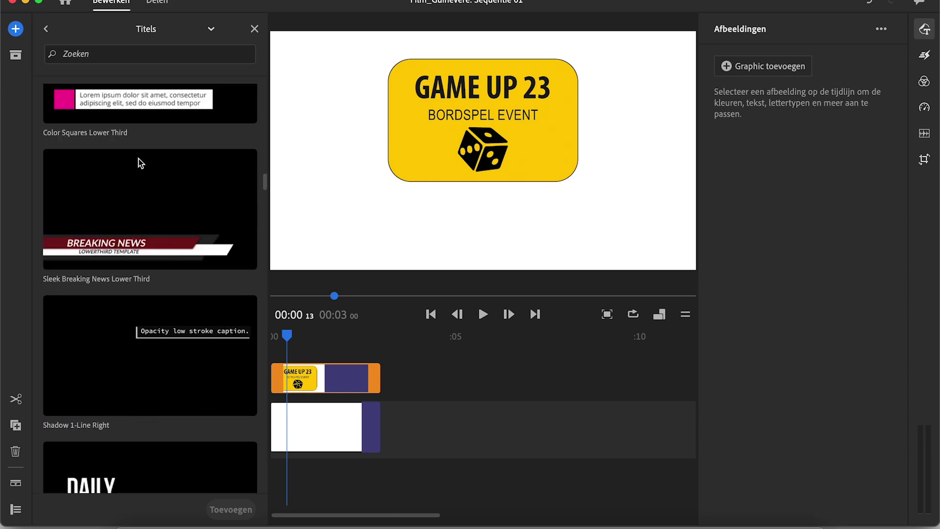
pyautogui.scroll(-15, 139, 159)
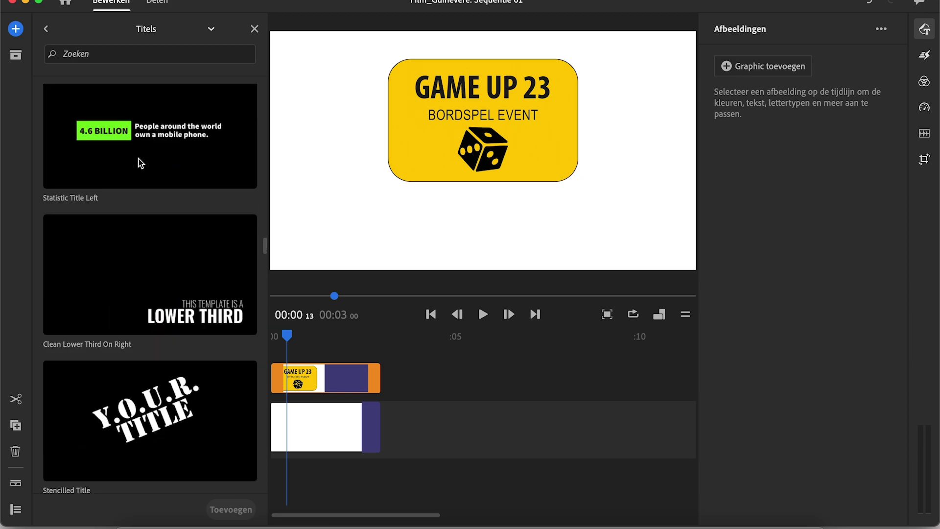
pyautogui.scroll(20, 140, 196)
pyautogui.scroll(-15, 140, 196)
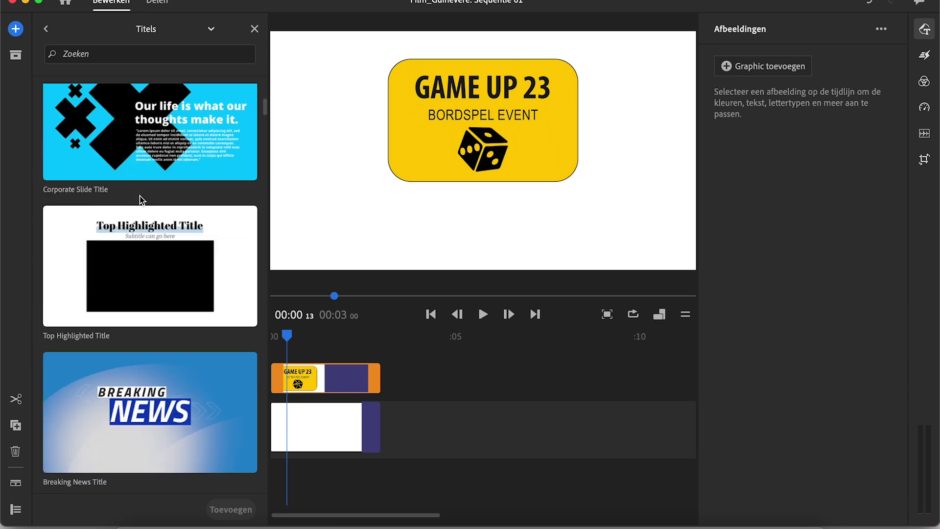
pyautogui.scroll(5, 140, 196)
pyautogui.scroll(-10, 141, 200)
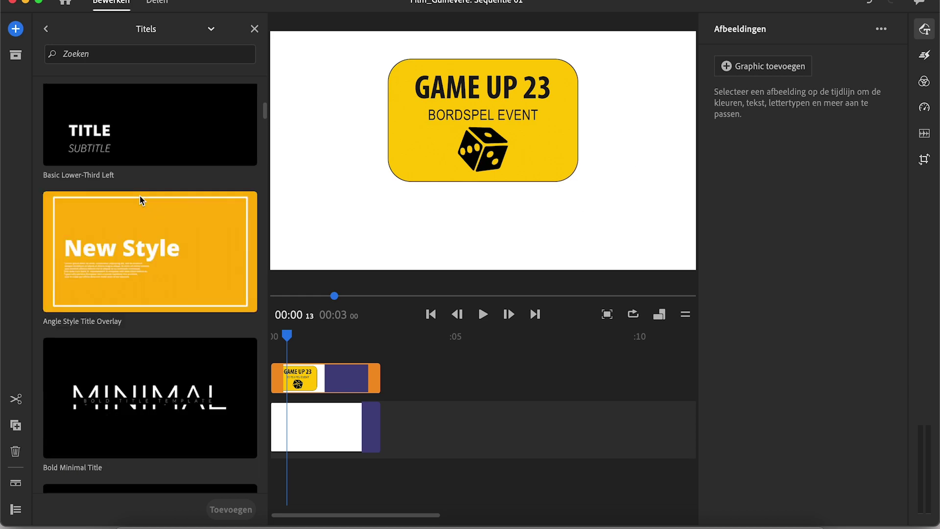
pyautogui.scroll(7, 142, 199)
pyautogui.scroll(-10, 141, 200)
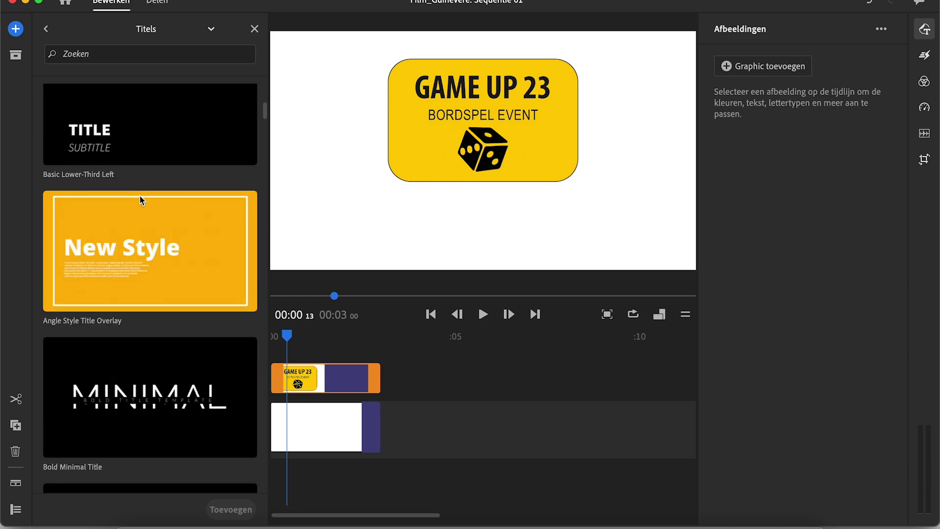
pyautogui.scroll(-15, 142, 200)
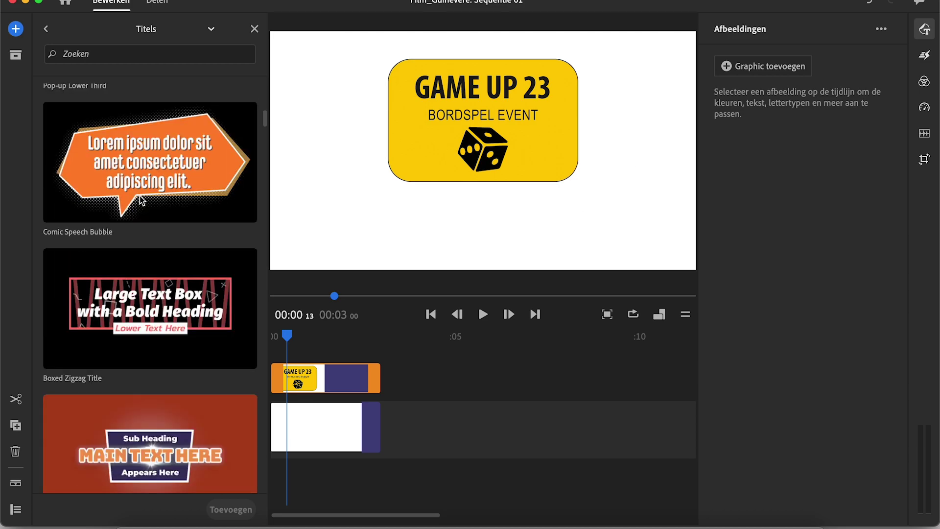
pyautogui.scroll(5, 141, 200)
pyautogui.scroll(-15, 141, 199)
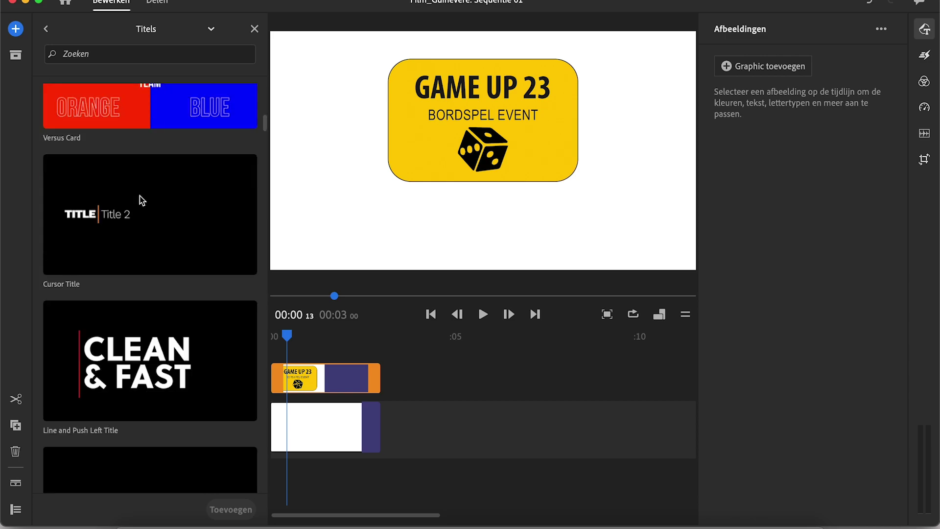
# Add the Bold Caption Left-to-Right template to the timeline on a track above the logo, starting slightly after the logo clip's start
pyautogui.scroll(-3, 142, 200)
pyautogui.scroll(3, 140, 199)
pyautogui.click(134, 173)
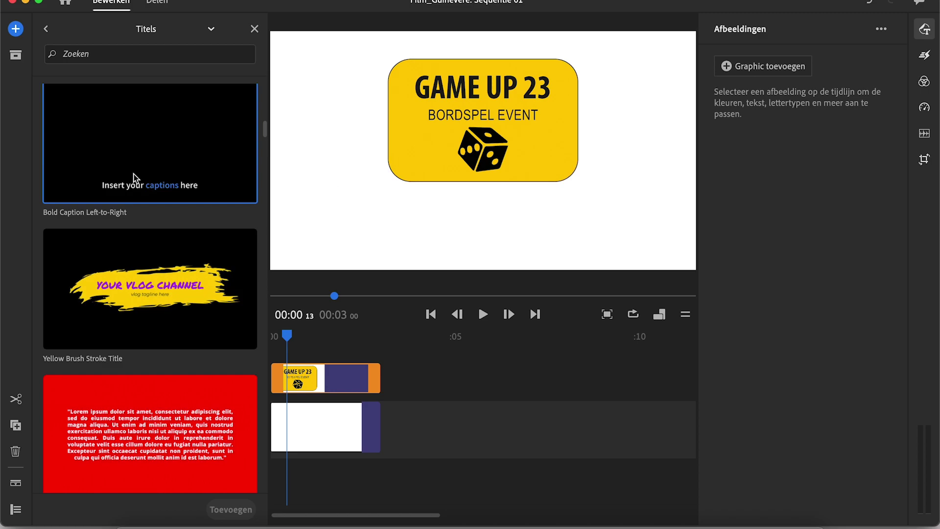
pyautogui.moveTo(132, 183); pyautogui.dragTo(301, 357)
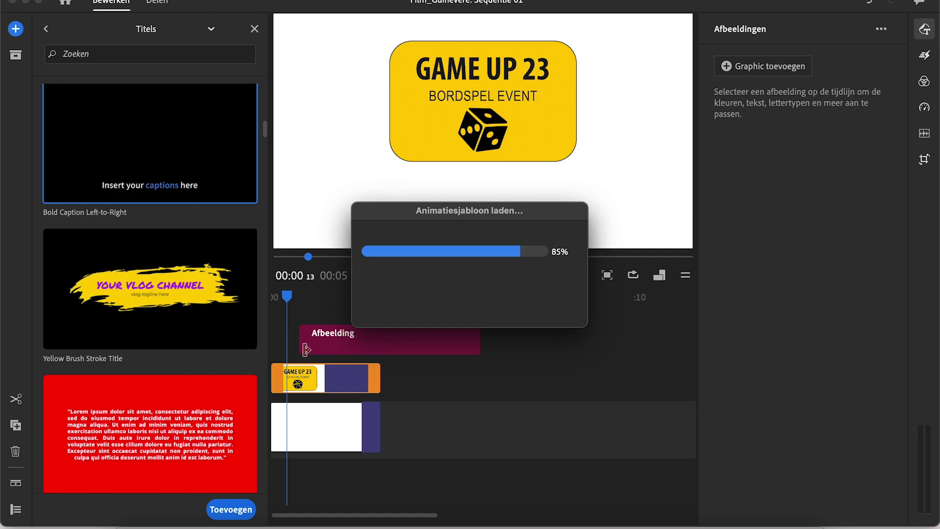
# Replace the caption's placeholder text with "Plezier voor jong en oud!"
pyautogui.moveTo(289, 296); pyautogui.dragTo(339, 301)
pyautogui.doubleClick(443, 214)
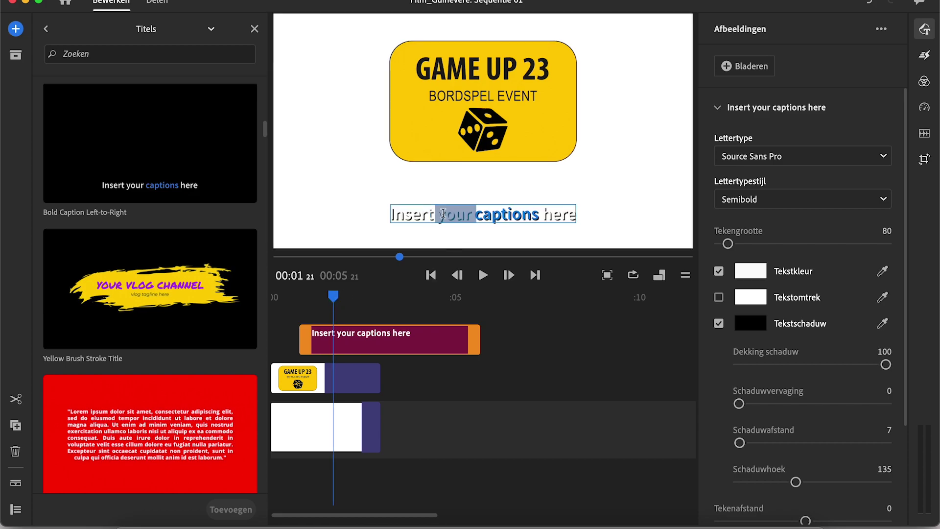
pyautogui.moveTo(392, 214); pyautogui.dragTo(582, 224)
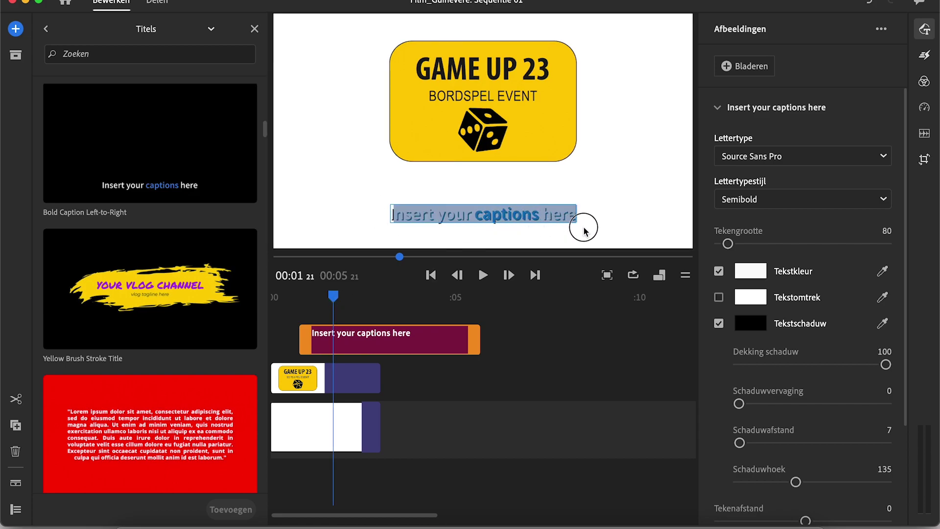
pyautogui.press('BackSpace')
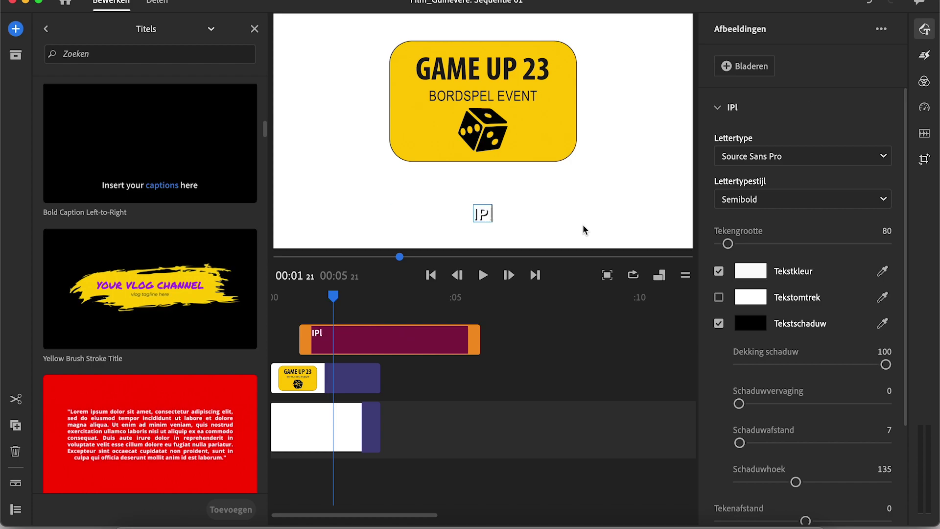
pyautogui.write('Plezier voor')
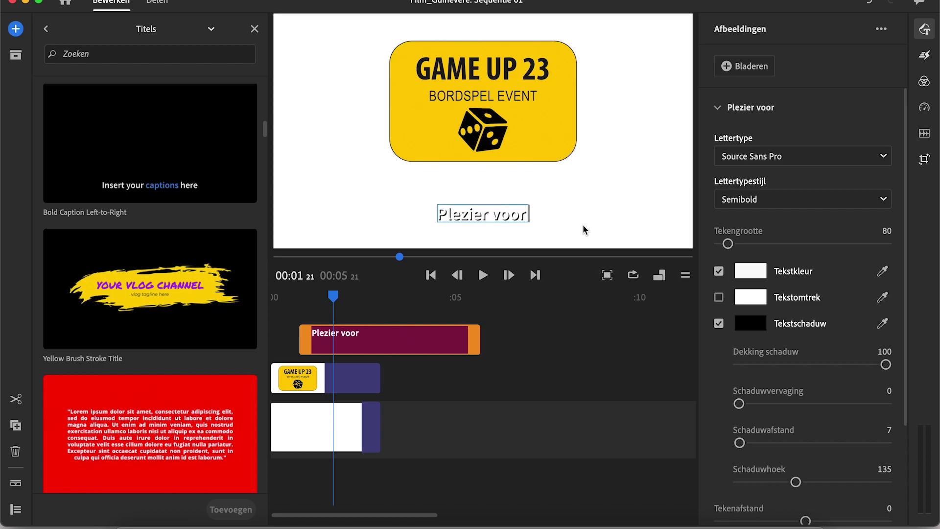
pyautogui.write(' jong en oud')
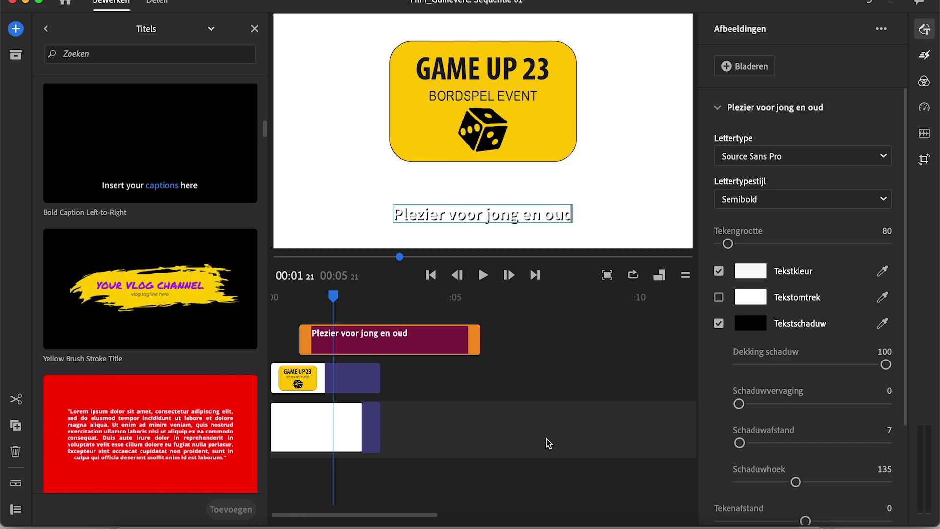
pyautogui.doubleClick(571, 215)
pyautogui.click(572, 216)
pyautogui.write('!')
pyautogui.click(573, 215)
# Select all of the slogan text and set its text colour to black (000000)
pyautogui.press('super+a')
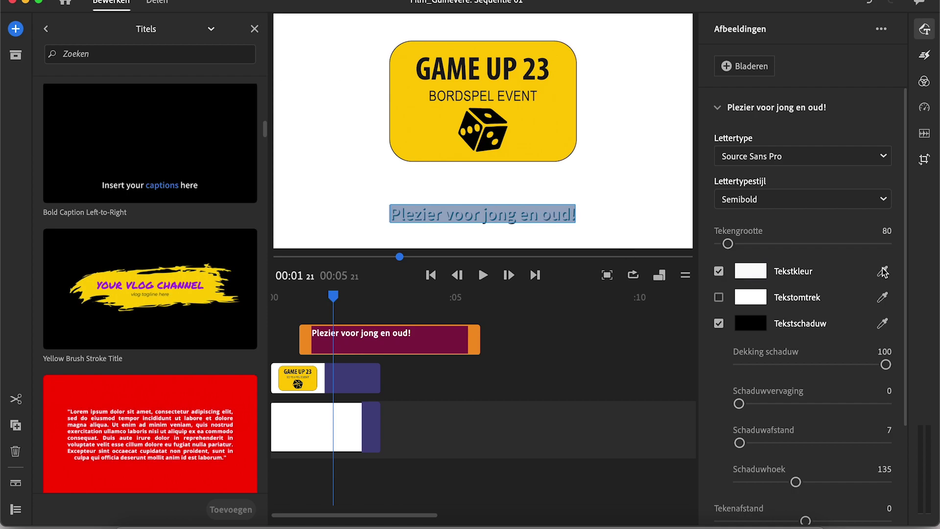
pyautogui.click(764, 273)
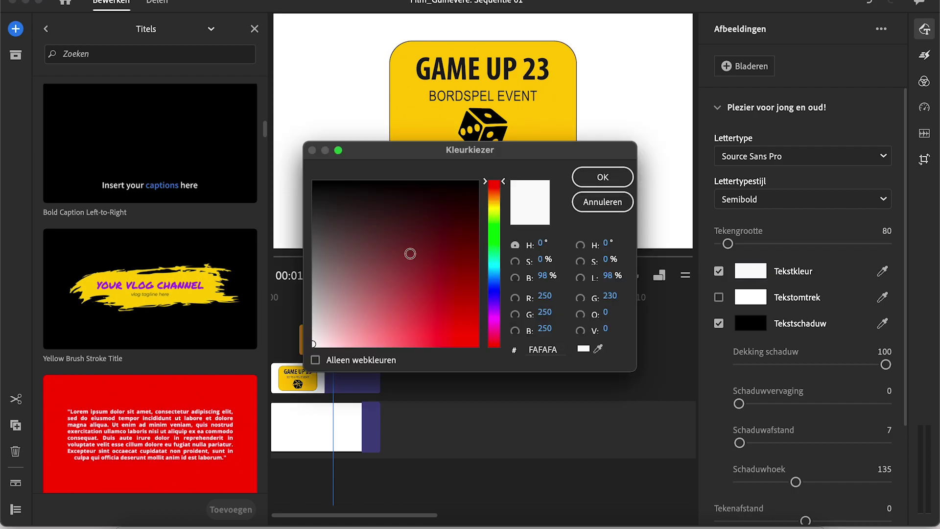
pyautogui.moveTo(466, 190); pyautogui.dragTo(480, 180)
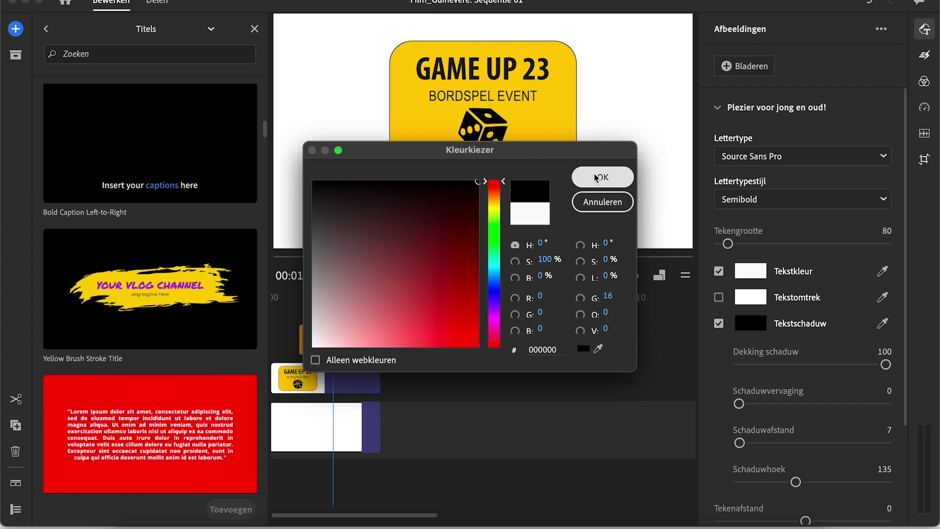
pyautogui.click(599, 178)
# Set the slogan's outline colour to black (000000) and turn off its text shadow
pyautogui.click(744, 301)
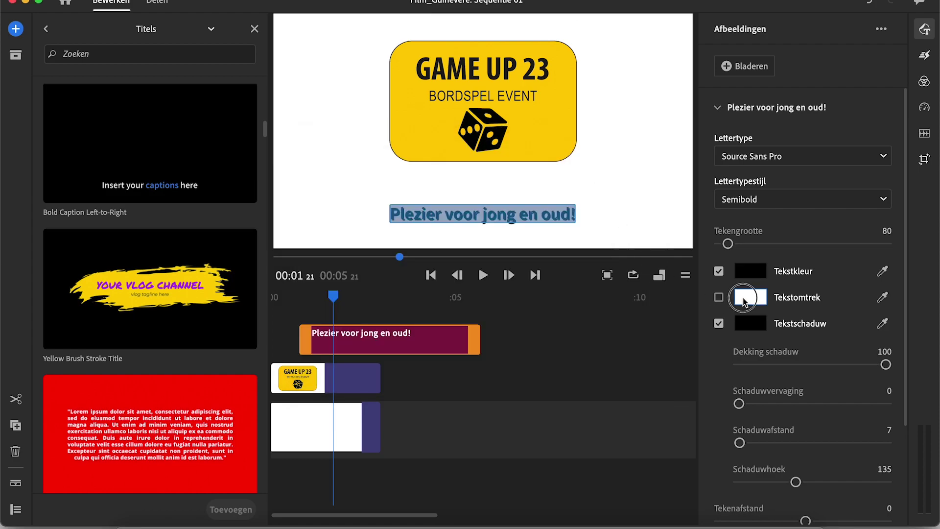
pyautogui.click(473, 187)
pyautogui.click(582, 176)
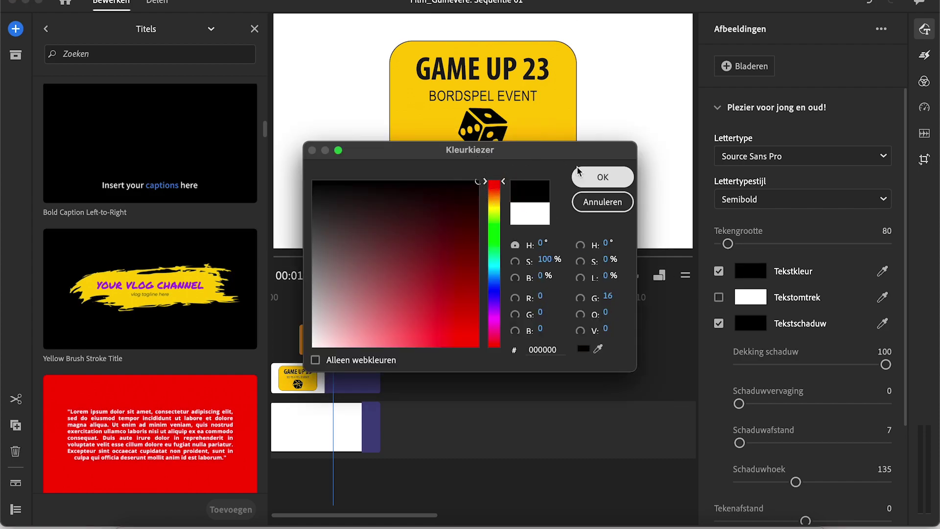
pyautogui.click(719, 324)
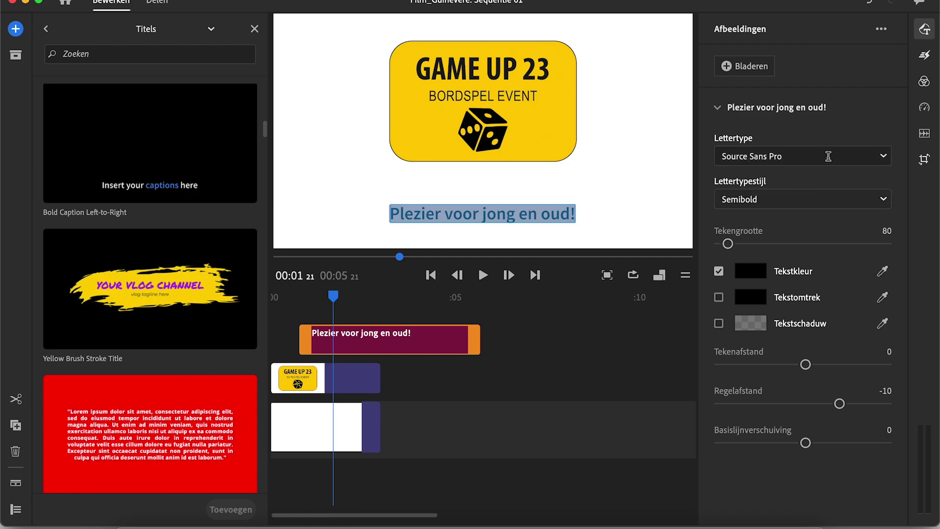
# Browse the available fonts and change the slogan's typeface to Arial Black
pyautogui.click(887, 162)
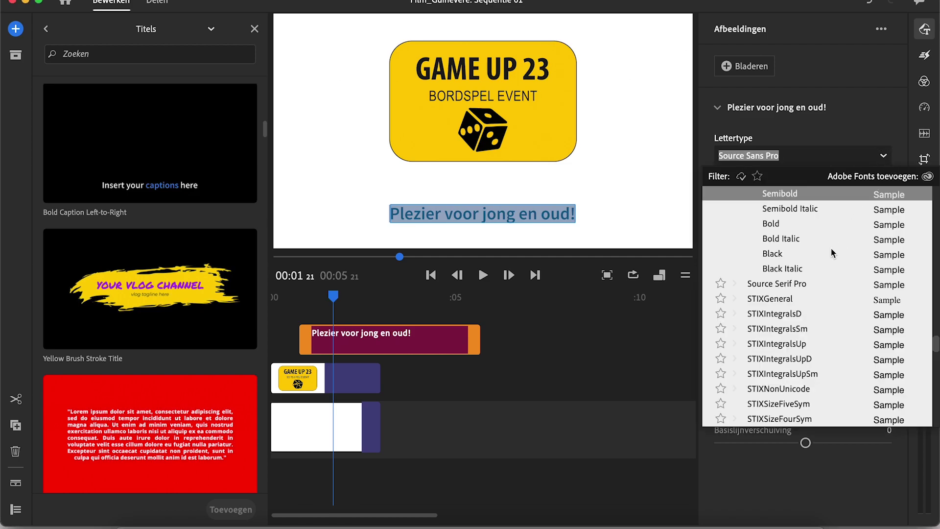
pyautogui.scroll(-15, 818, 299)
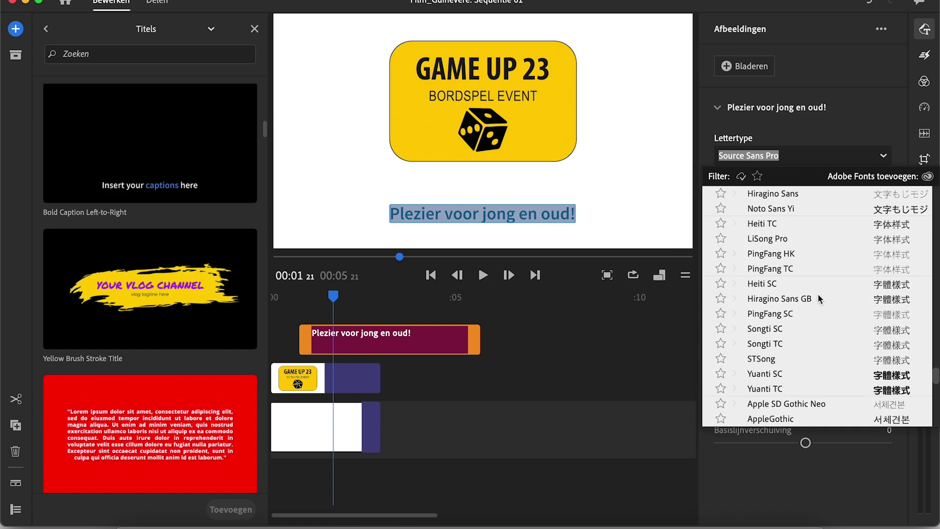
pyautogui.scroll(-15, 818, 300)
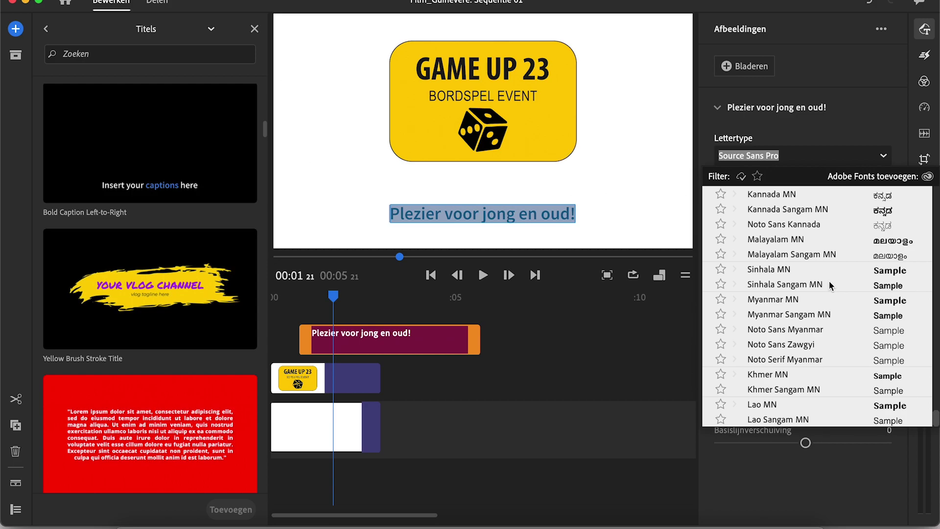
pyautogui.scroll(15, 829, 282)
pyautogui.scroll(10, 829, 284)
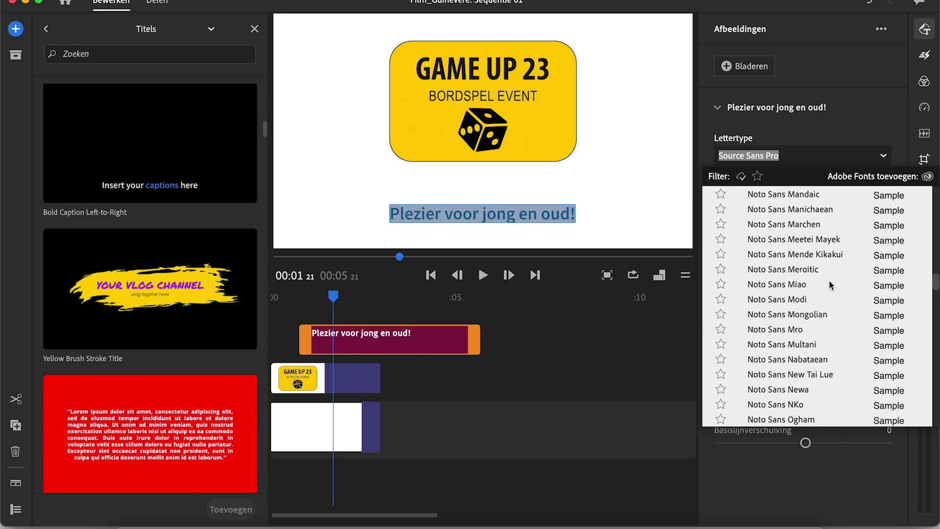
pyautogui.scroll(15, 830, 280)
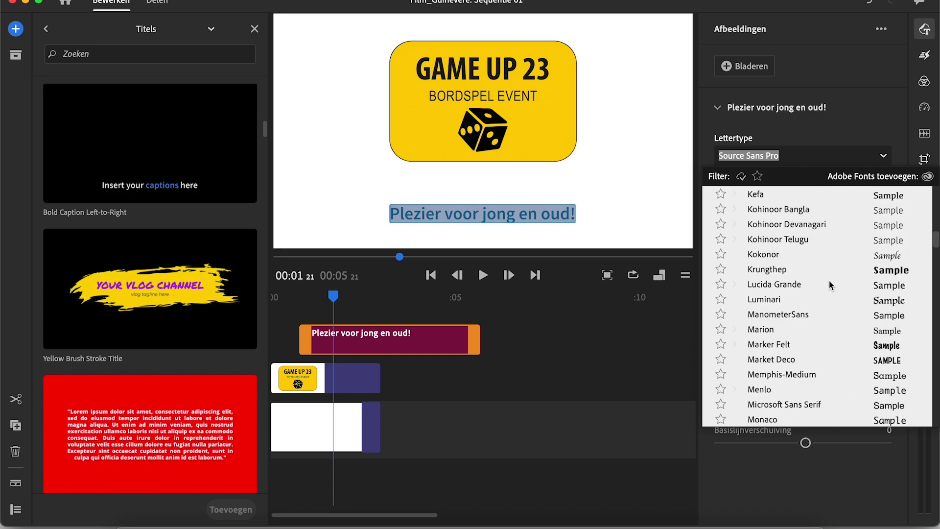
pyautogui.scroll(10, 829, 285)
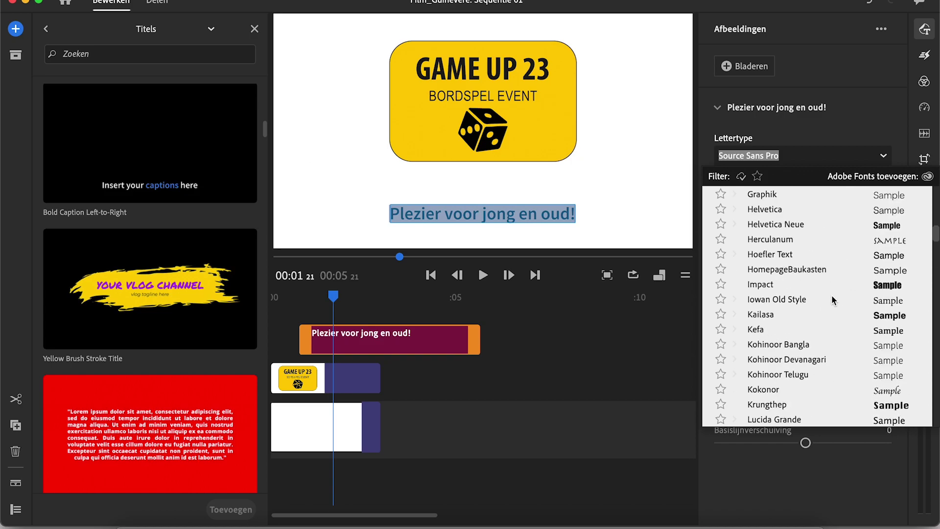
pyautogui.scroll(10, 832, 300)
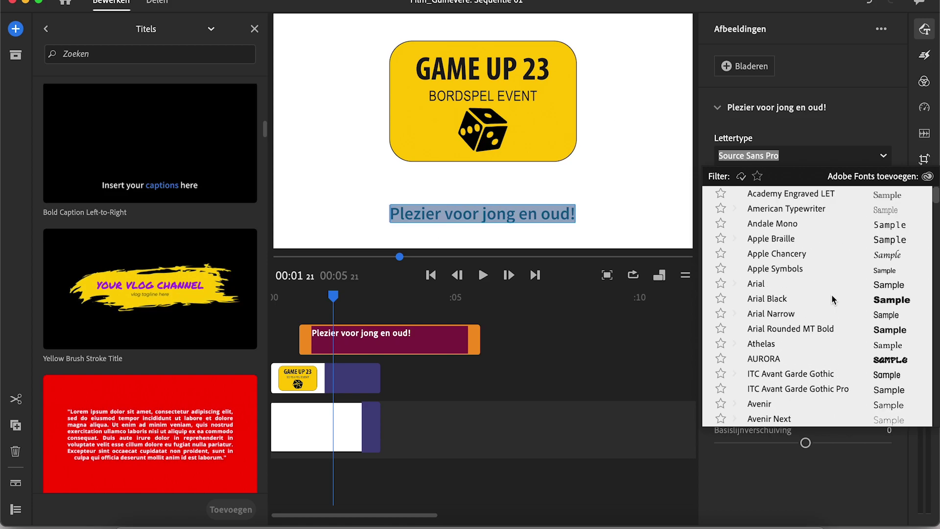
pyautogui.scroll(-2, 832, 300)
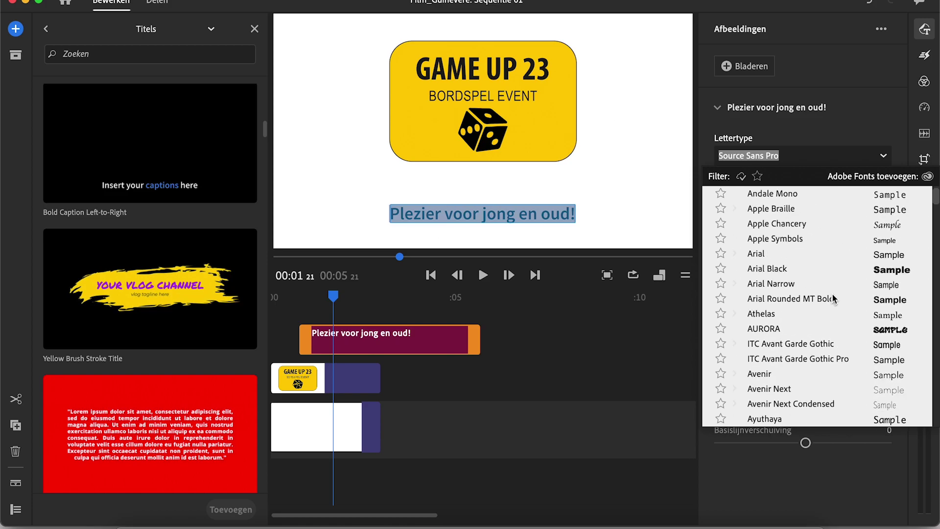
pyautogui.click(871, 271)
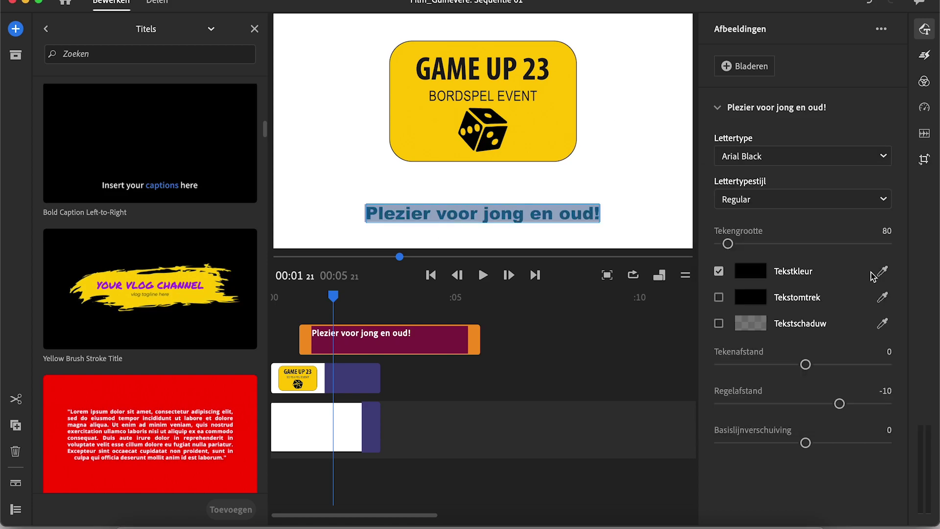
# Set the slogan's text colour to a yellow matching the logo, FFCD00
pyautogui.click(882, 272)
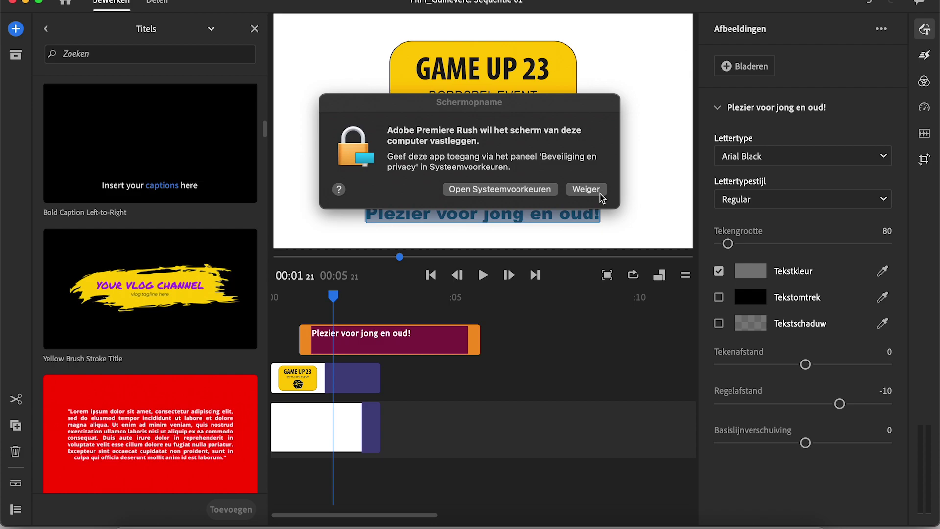
pyautogui.click(573, 191)
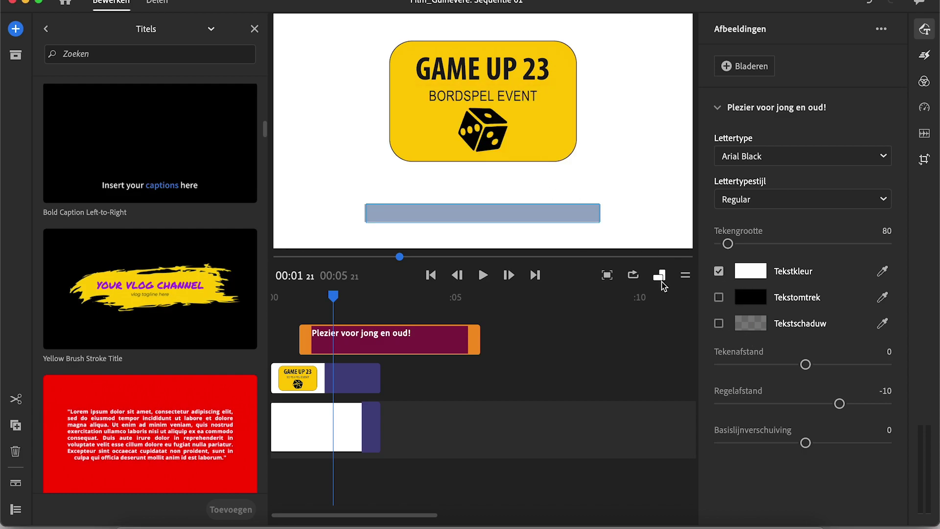
pyautogui.click(750, 274)
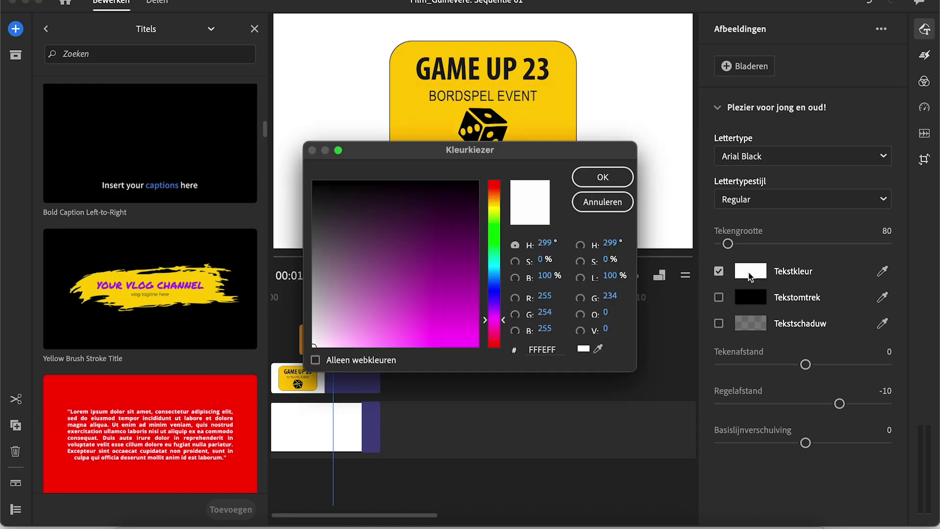
pyautogui.click(598, 348)
pyautogui.click(468, 240)
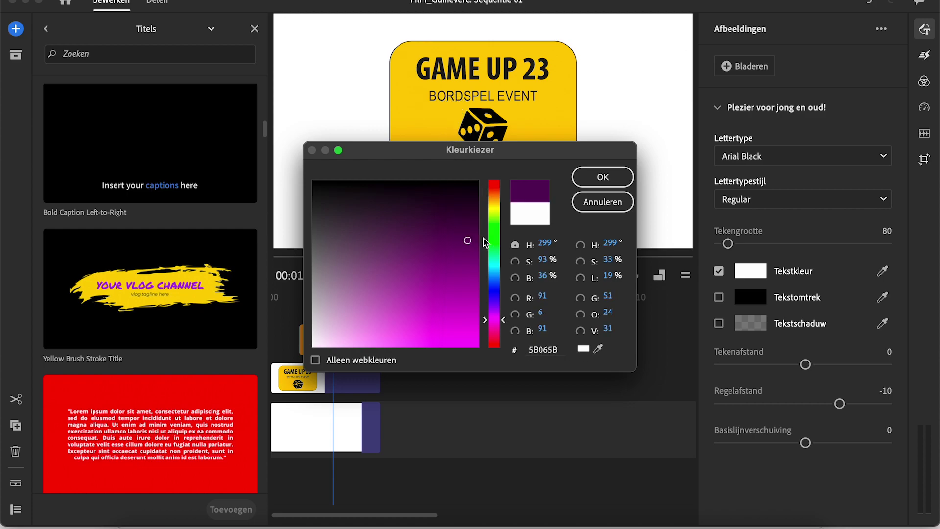
pyautogui.click(487, 209)
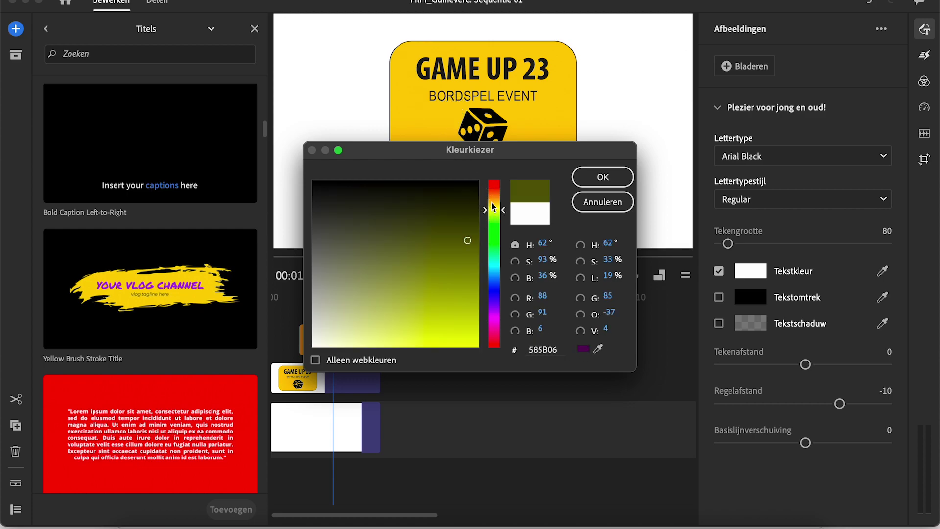
pyautogui.click(493, 203)
pyautogui.moveTo(467, 240)
pyautogui.mouseDown()
pyautogui.moveTo(461, 246)
pyautogui.moveTo(487, 361)
pyautogui.mouseUp()
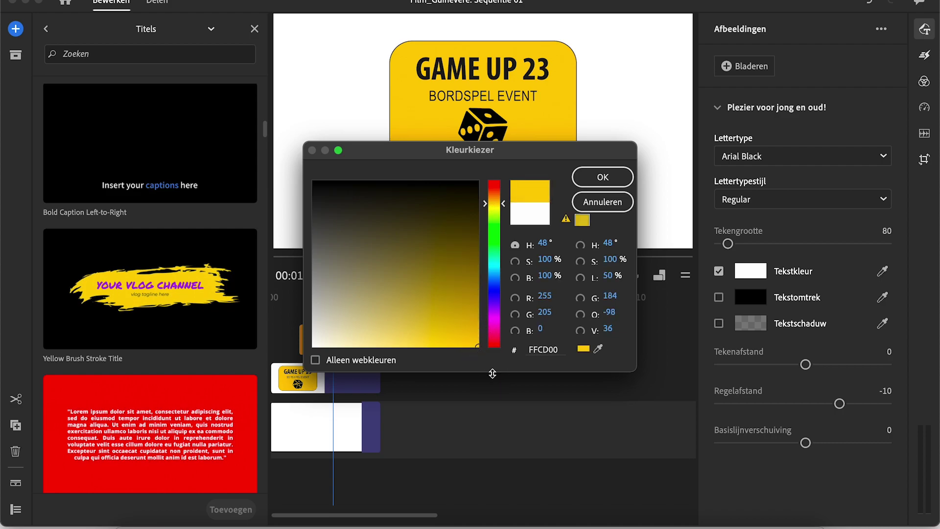
pyautogui.click(601, 176)
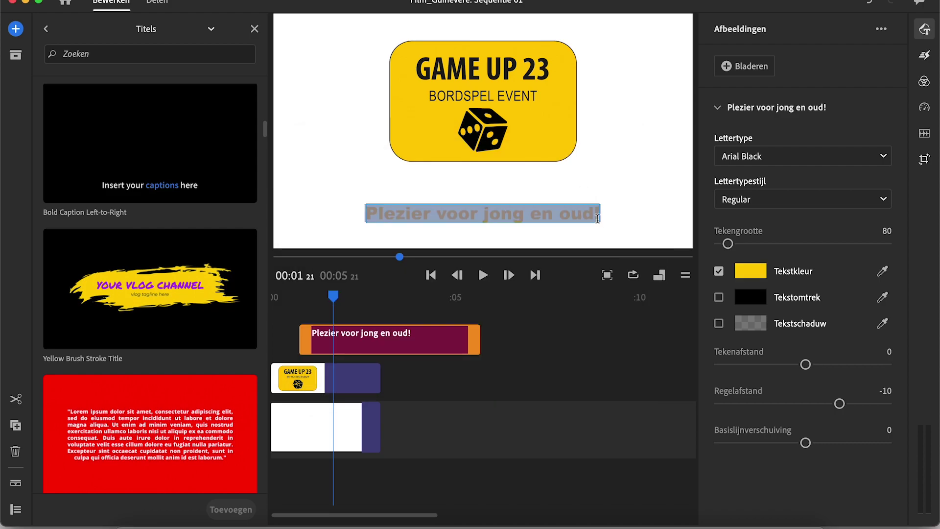
pyautogui.click(592, 213)
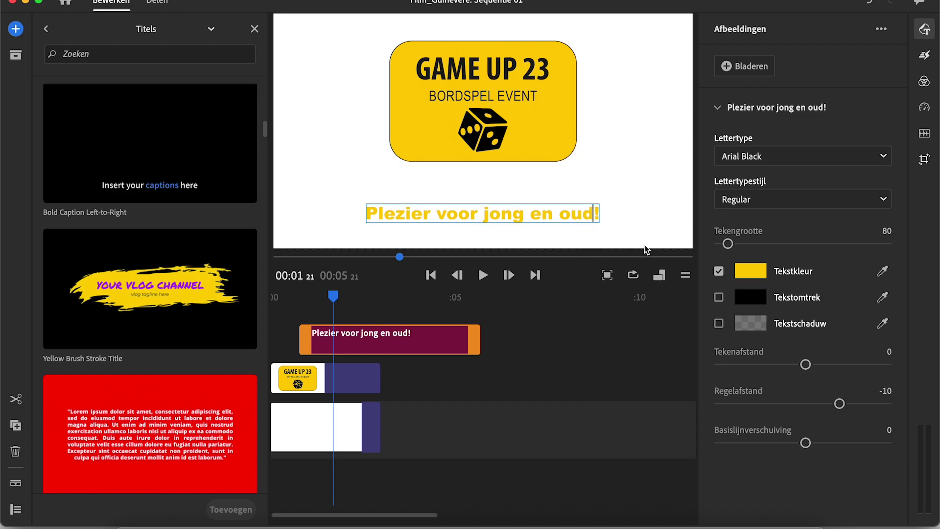
# Open the speed settings, shorten the slogan clip at its start, and place it to begin at 2 seconds
pyautogui.click(924, 106)
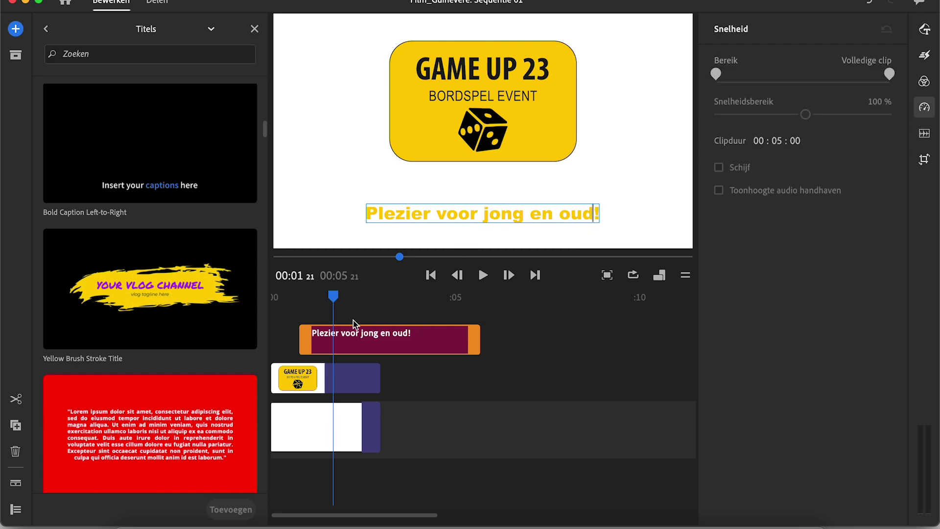
pyautogui.moveTo(313, 338); pyautogui.dragTo(332, 335)
pyautogui.moveTo(334, 301); pyautogui.dragTo(350, 333)
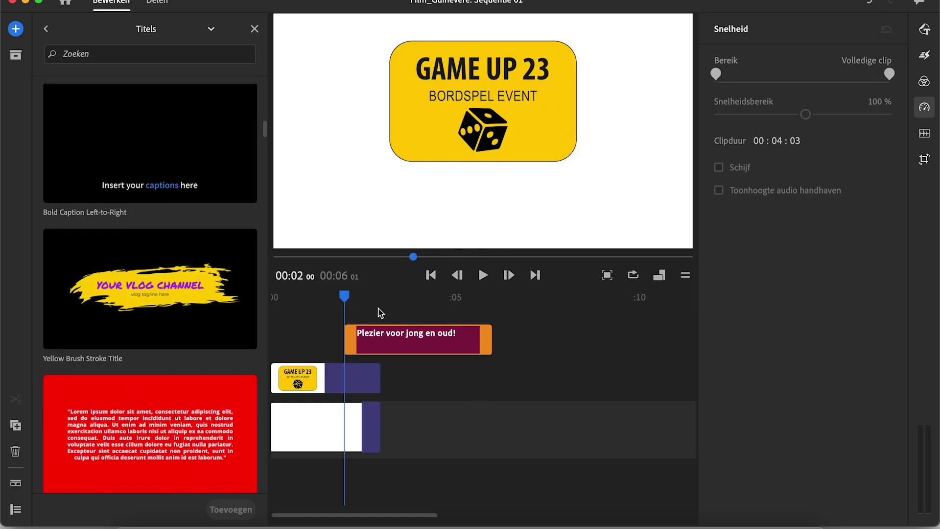
# Set the slogan clip's duration to 00:03:02
pyautogui.click(779, 141)
pyautogui.write('03')
pyautogui.press('Return')
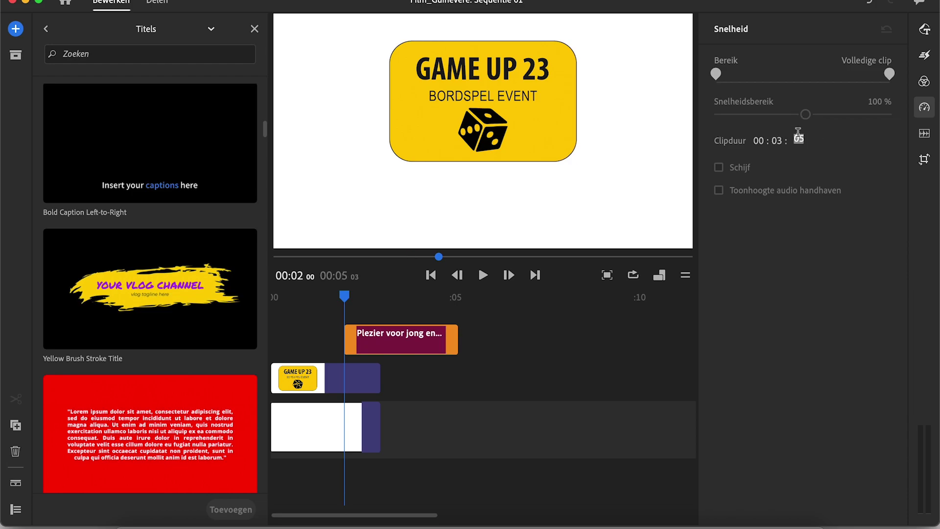
pyautogui.press('Return')
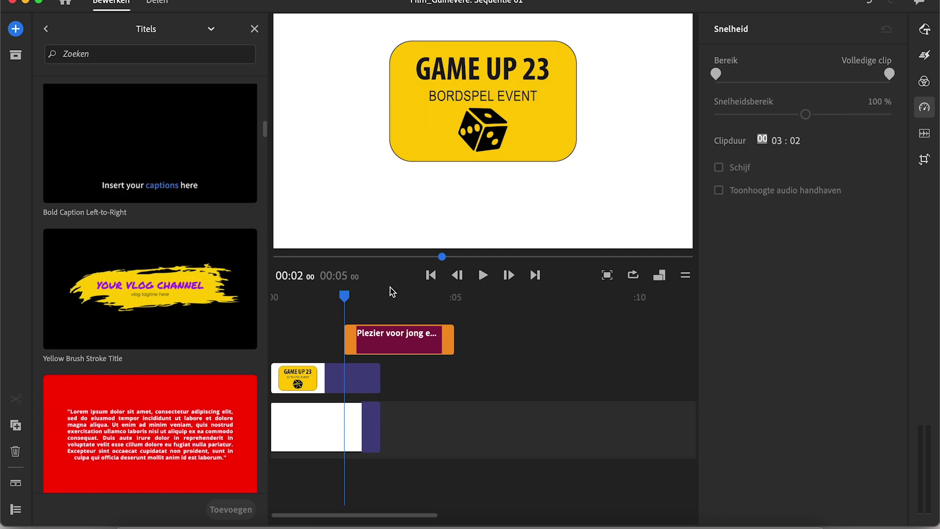
# Preview the slogan at about 2:21 and try 00 and 04 as the frame value of its clip duration
pyautogui.click(798, 138)
pyautogui.moveTo(346, 296); pyautogui.dragTo(371, 298)
pyautogui.click(799, 139)
pyautogui.write('00')
pyautogui.press('Return')
pyautogui.click(796, 141)
pyautogui.write('04')
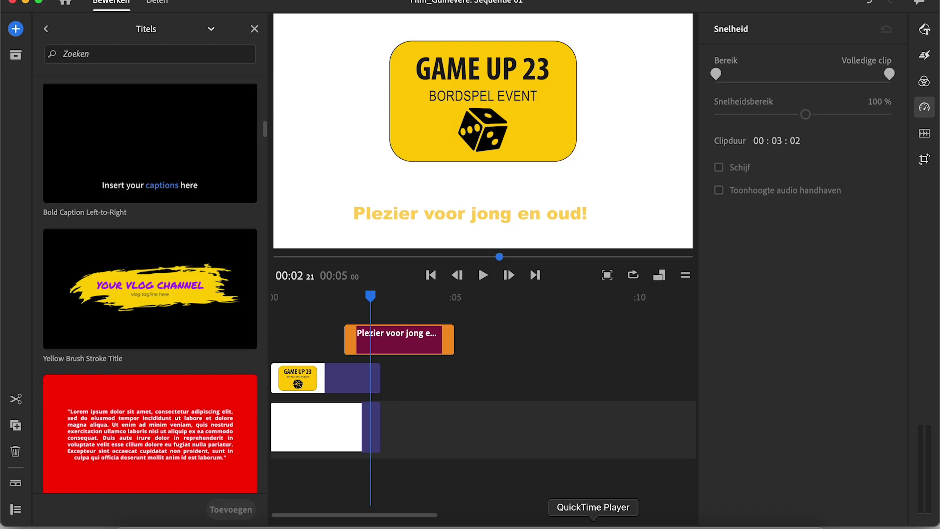
# Add foto 1.jpg from the desktop folder vr_media_kb in Finder to the logo's track, directly after the logo clip
pyautogui.click(126, 520)
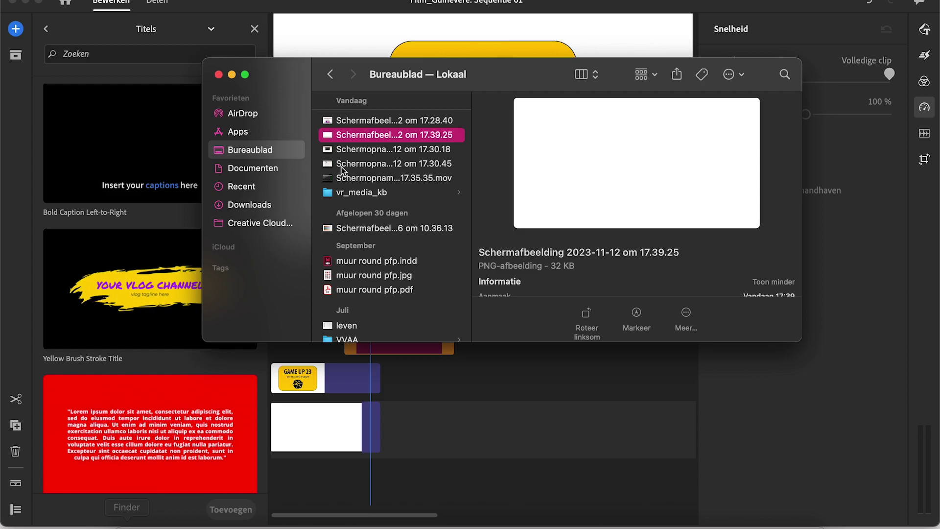
pyautogui.click(360, 196)
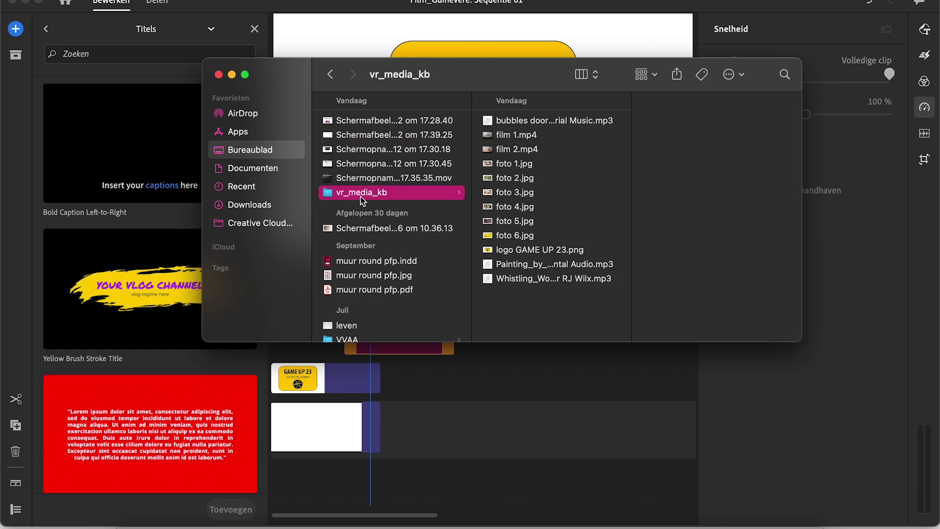
pyautogui.click(507, 166)
pyautogui.moveTo(507, 166); pyautogui.dragTo(394, 378)
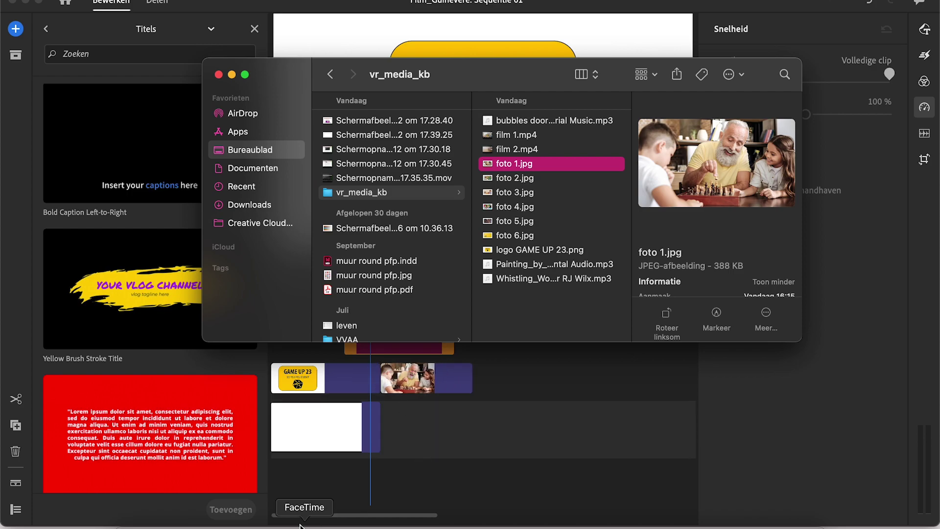
pyautogui.click(437, 466)
# Set the chess photo clip's duration to 00:03:00 and extend its end on the timeline to about 6:19
pyautogui.click(434, 377)
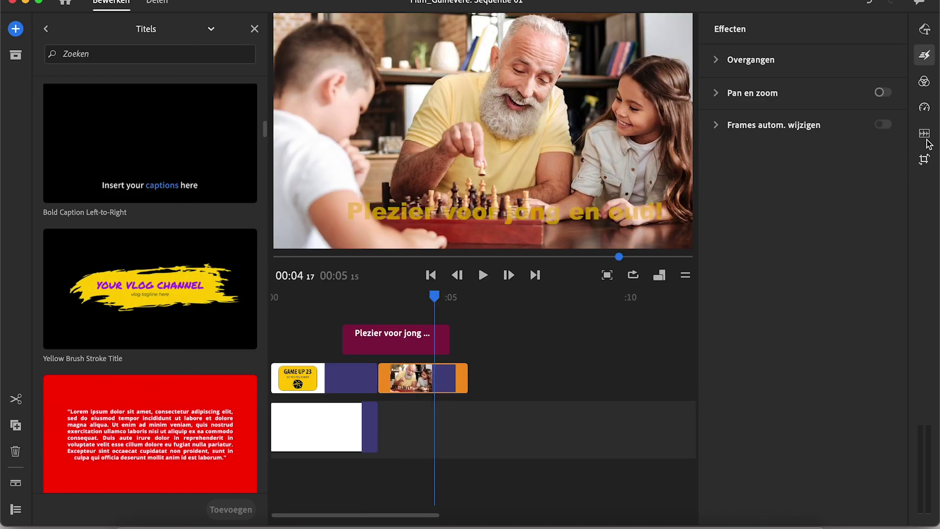
pyautogui.click(925, 107)
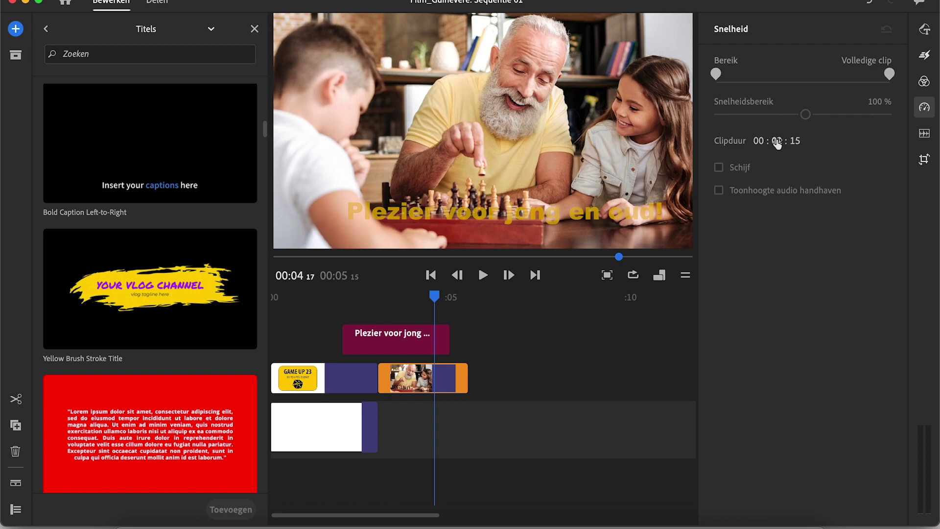
pyautogui.moveTo(779, 138); pyautogui.dragTo(800, 140)
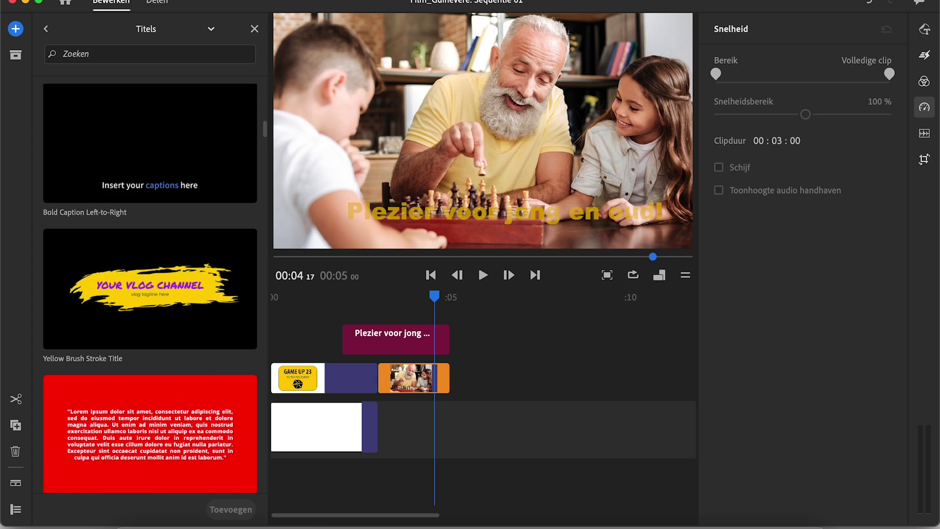
pyautogui.click(777, 133)
pyautogui.click(446, 374)
pyautogui.moveTo(446, 374); pyautogui.dragTo(503, 374)
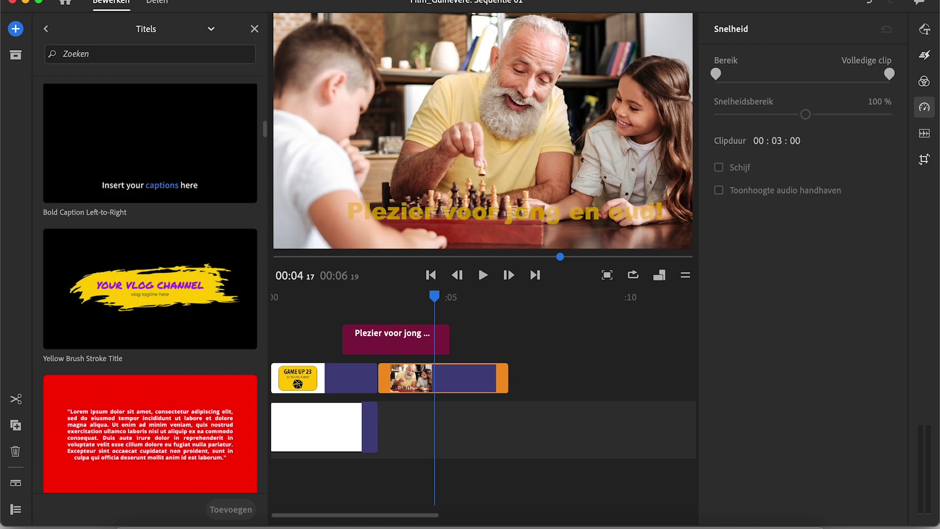
# Apply the 00:03:00 duration to the chess photo clip
pyautogui.press('Return')
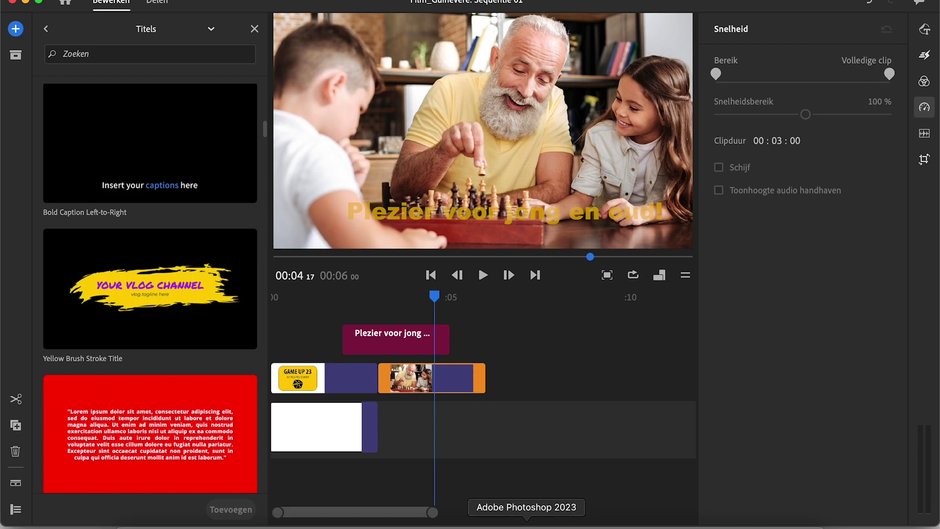
# Add the bubbles door Material Music track from the vr_media_kb folder to the timeline, starting at the chess photo clip's beginning
pyautogui.click(16, 29)
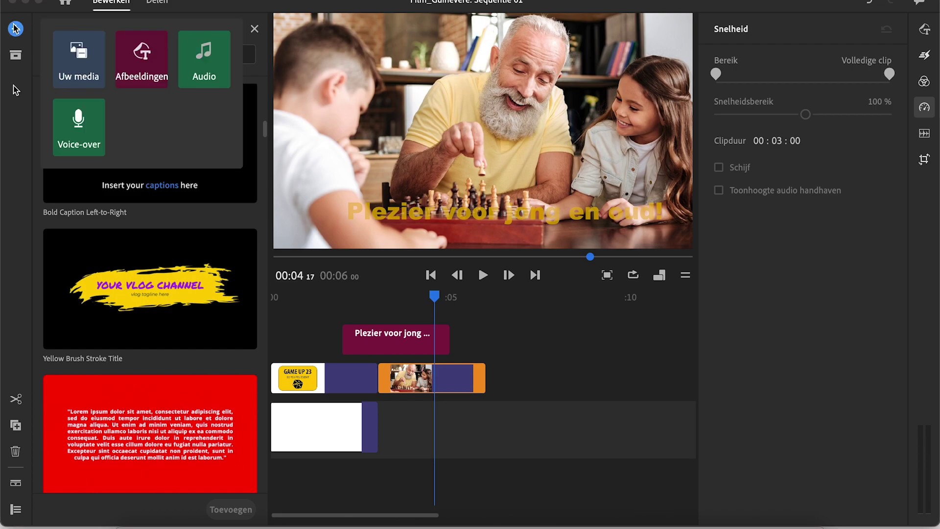
pyautogui.click(72, 58)
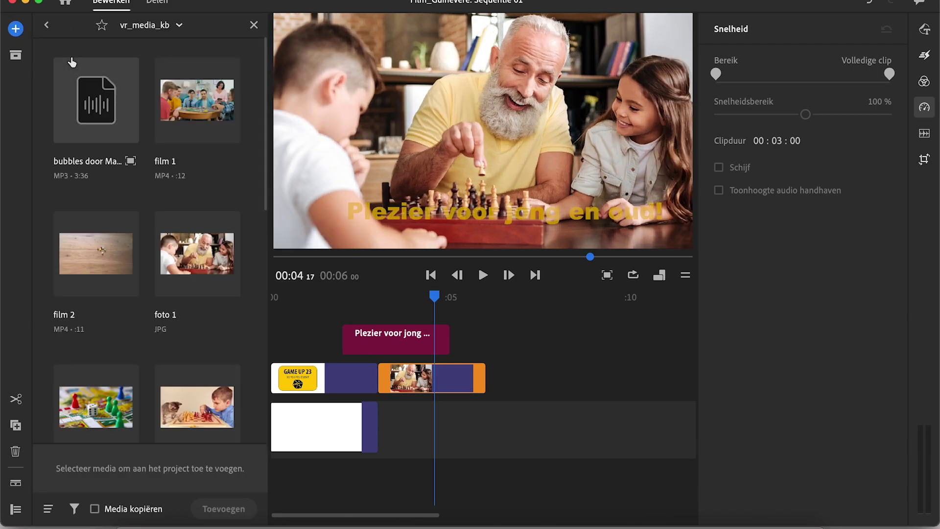
pyautogui.moveTo(93, 141); pyautogui.dragTo(399, 432)
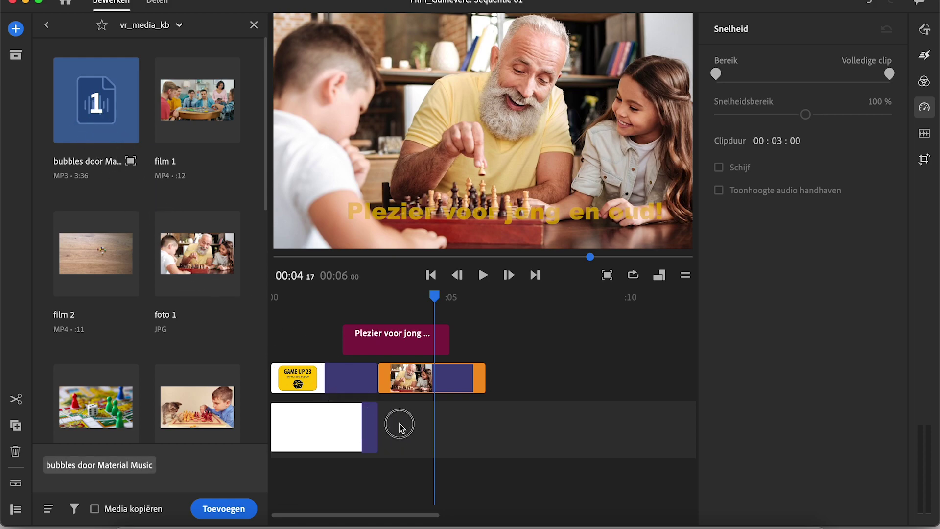
pyautogui.click(399, 424)
pyautogui.click(89, 104)
pyautogui.click(100, 103)
pyautogui.click(223, 508)
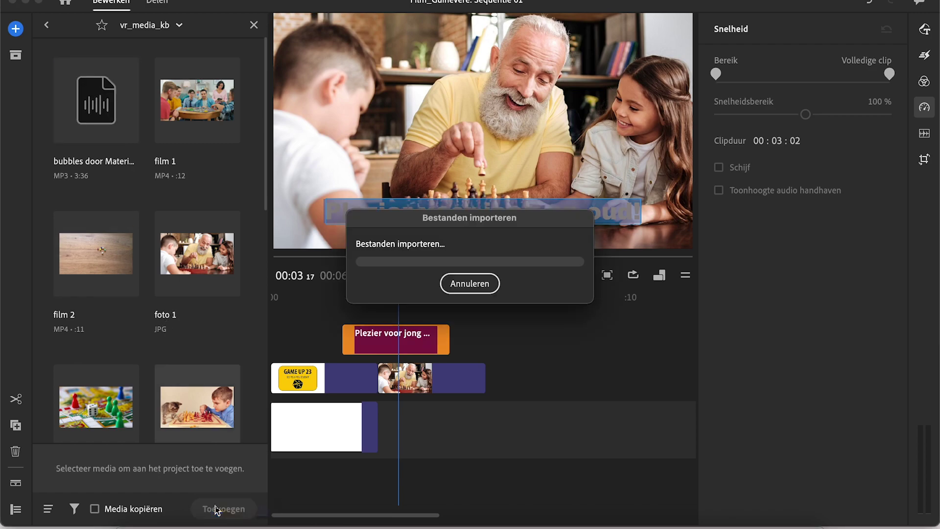
pyautogui.moveTo(454, 460); pyautogui.dragTo(433, 462)
# Put an Uit- en infaden transition at the start of the music clip and play the sequence from 00:03
pyautogui.click(925, 55)
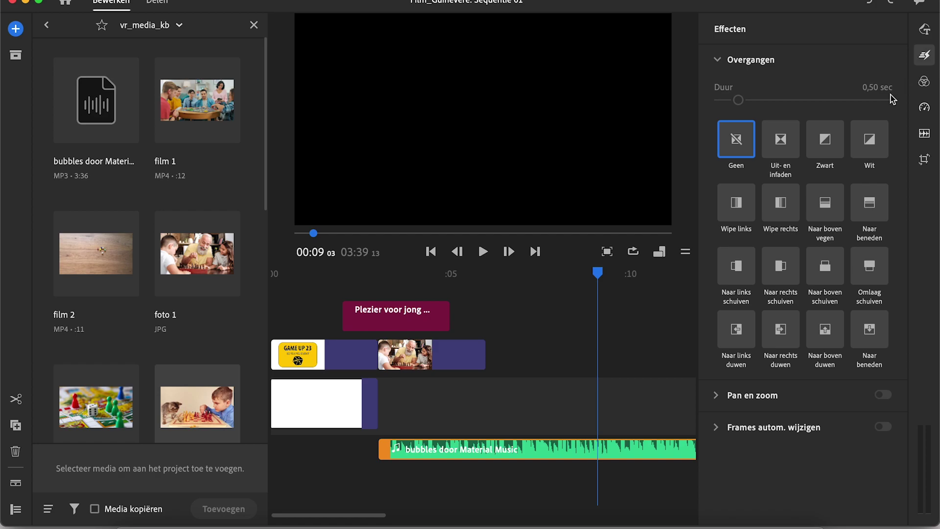
pyautogui.moveTo(781, 149); pyautogui.dragTo(387, 455)
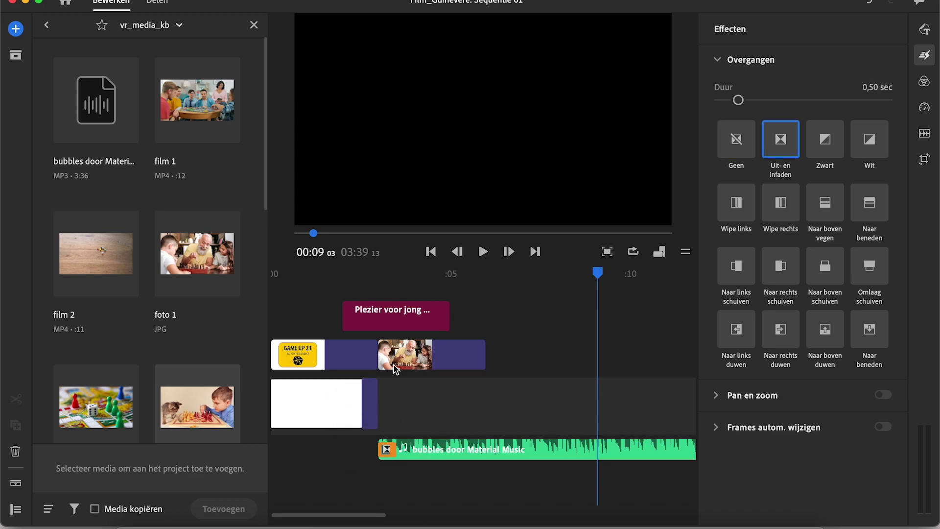
pyautogui.click(381, 287)
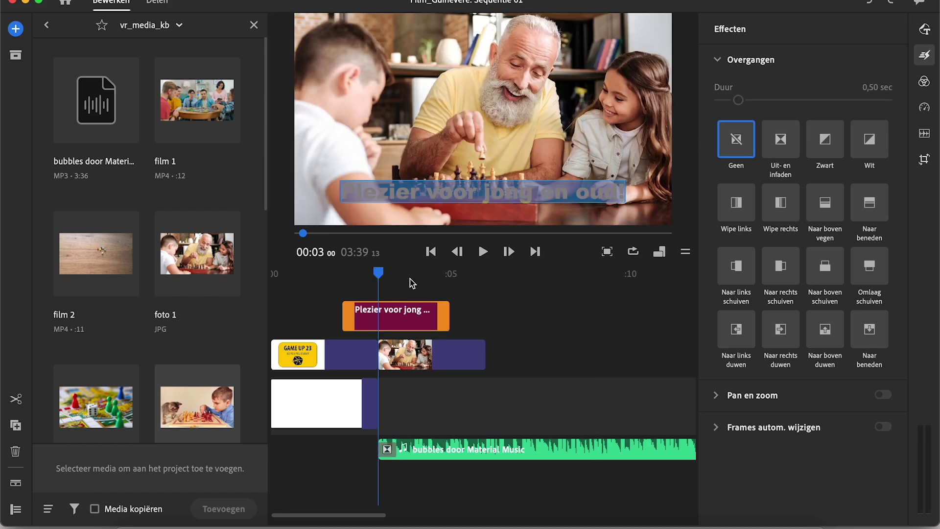
pyautogui.click(480, 260)
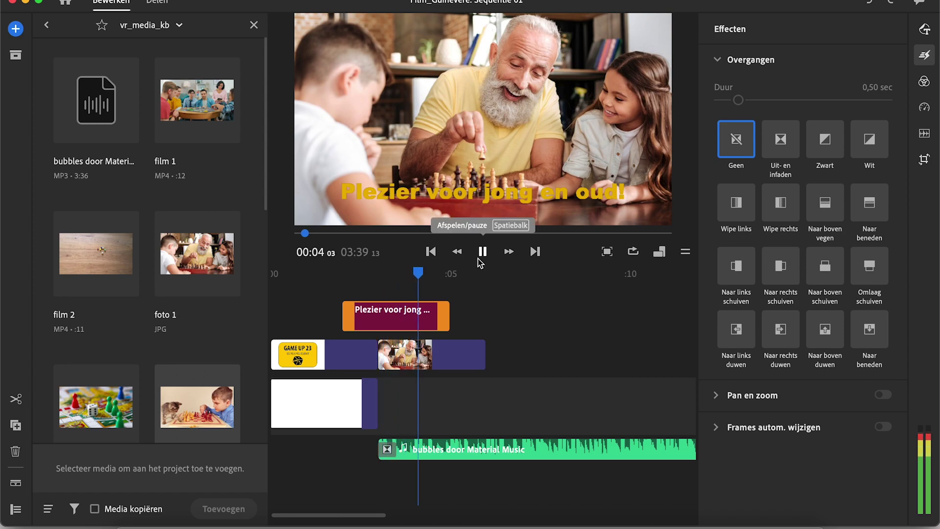
pyautogui.click(477, 258)
# Lengthen the music's opening fade to about 1.63 seconds and play it back
pyautogui.moveTo(388, 449); pyautogui.dragTo(430, 450)
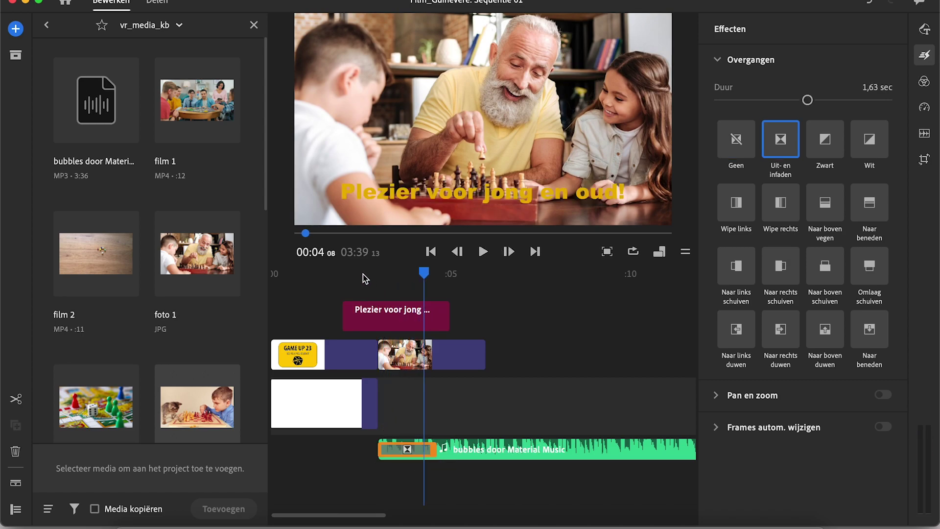
pyautogui.click(344, 277)
pyautogui.press('space')
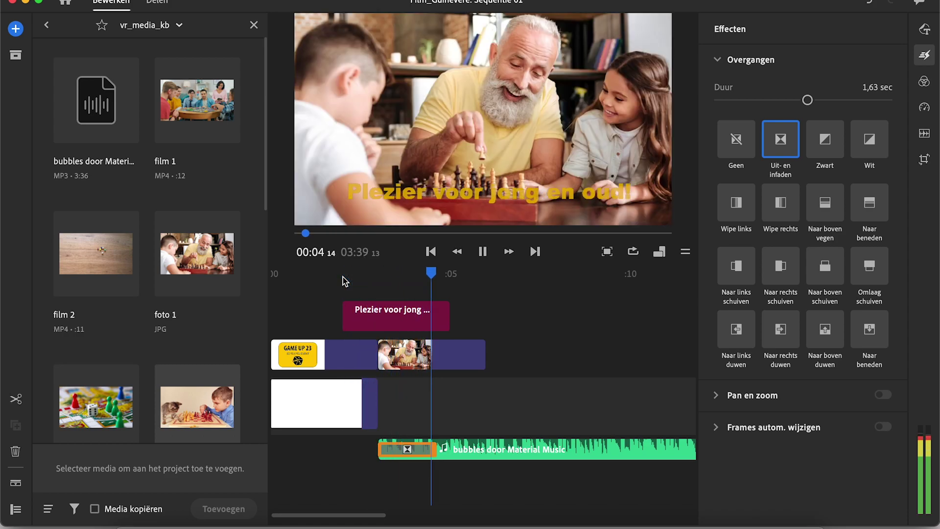
pyautogui.press('space')
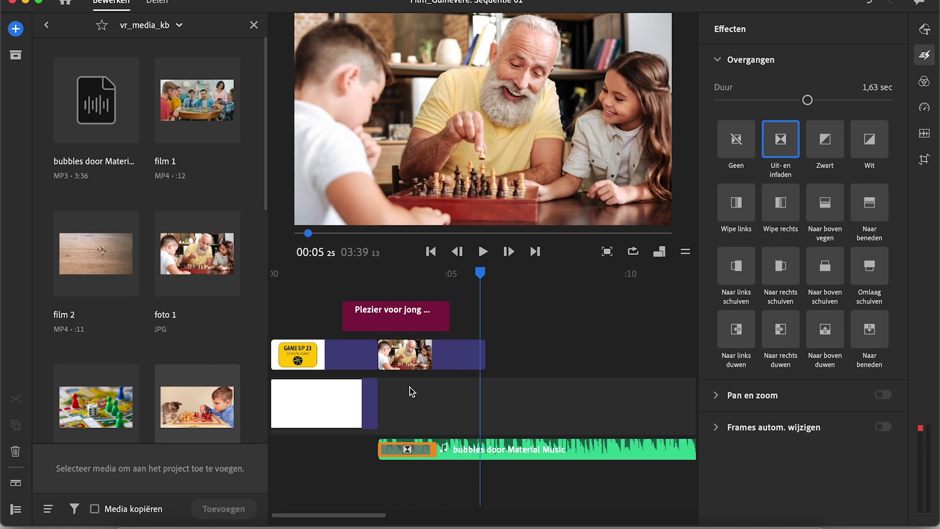
# Extend the music's opening fade to about 3.30 seconds and listen to the result
pyautogui.moveTo(430, 449); pyautogui.dragTo(493, 449)
pyautogui.click(339, 271)
pyautogui.press('space')
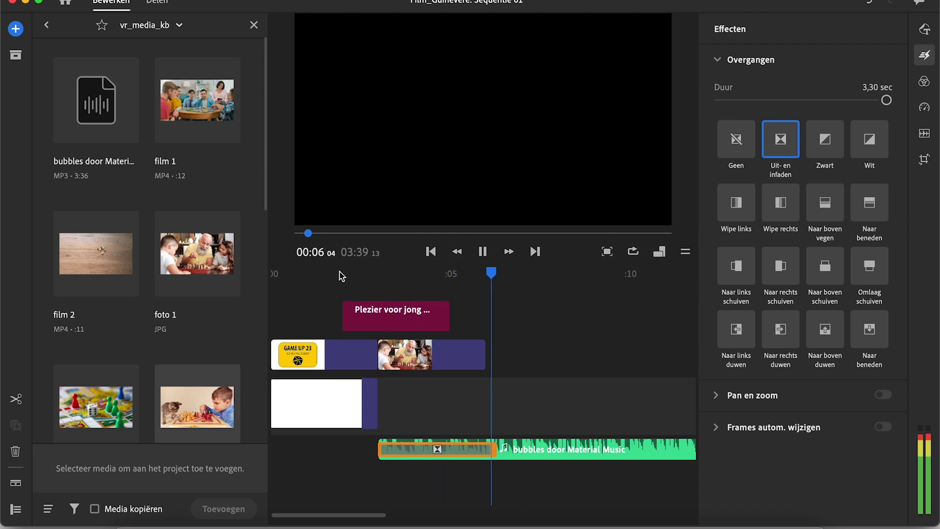
pyautogui.press('space')
# Add foto 2 from the vr_media_kb folder to the logo's track, directly after the chess photo clip
pyautogui.scroll(-10, 155, 353)
pyautogui.scroll(6, 156, 353)
pyautogui.scroll(-3, 155, 354)
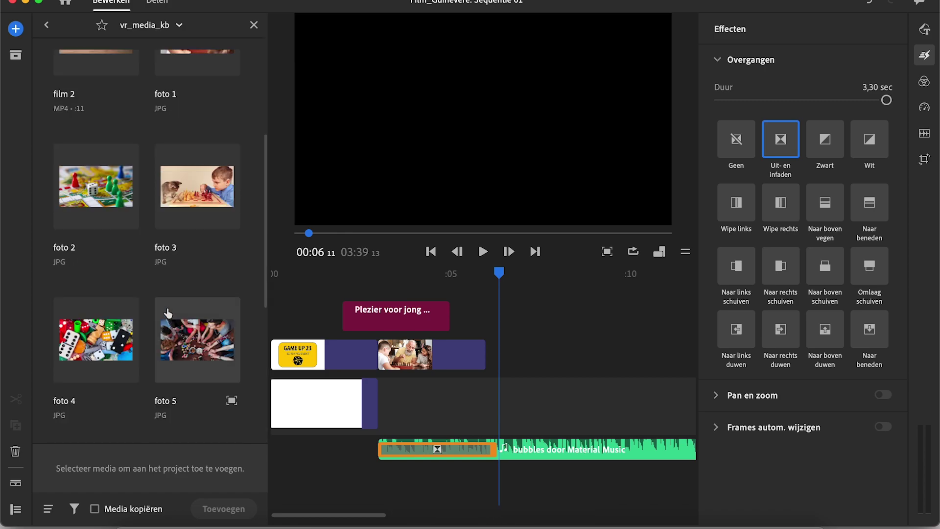
pyautogui.moveTo(83, 205); pyautogui.dragTo(490, 358)
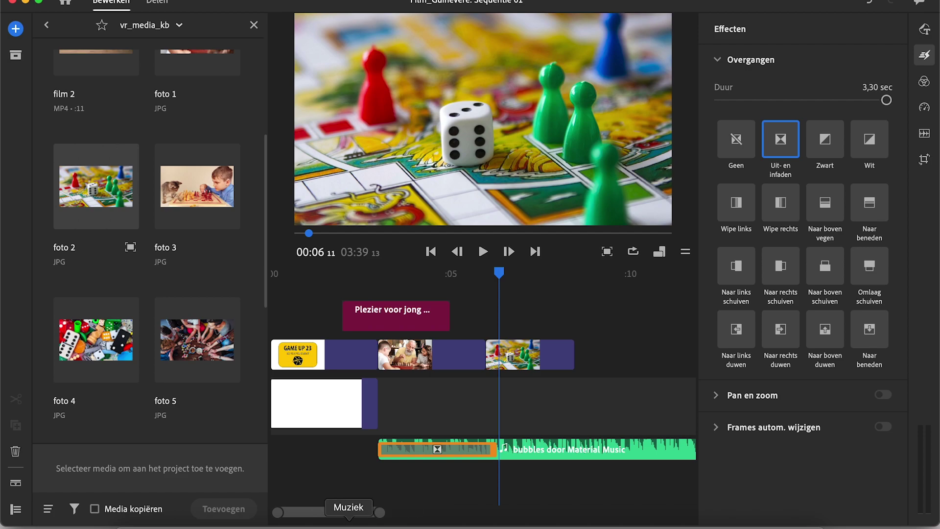
# Set the duration of the foto 2 clip with the dice and pawns to 00:03:00
pyautogui.click(520, 354)
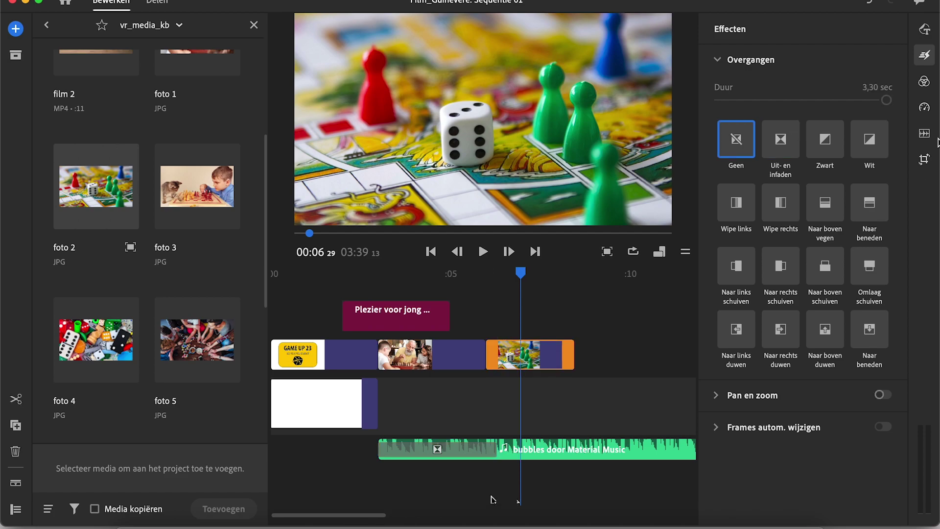
pyautogui.click(923, 129)
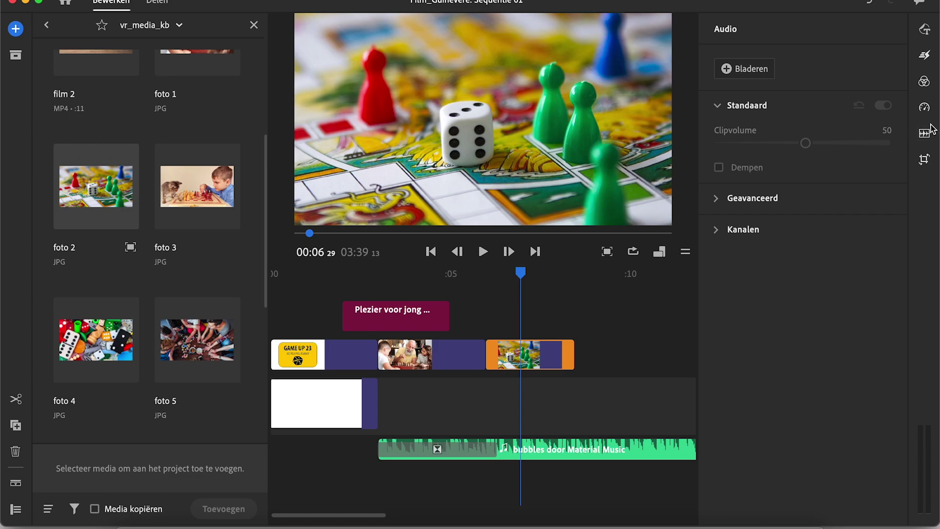
pyautogui.click(925, 109)
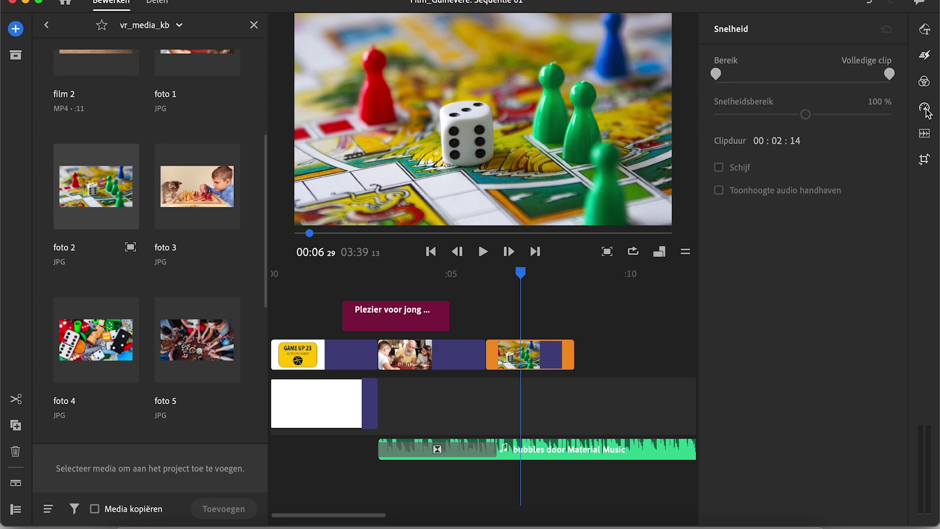
pyautogui.click(780, 131)
pyautogui.click(780, 139)
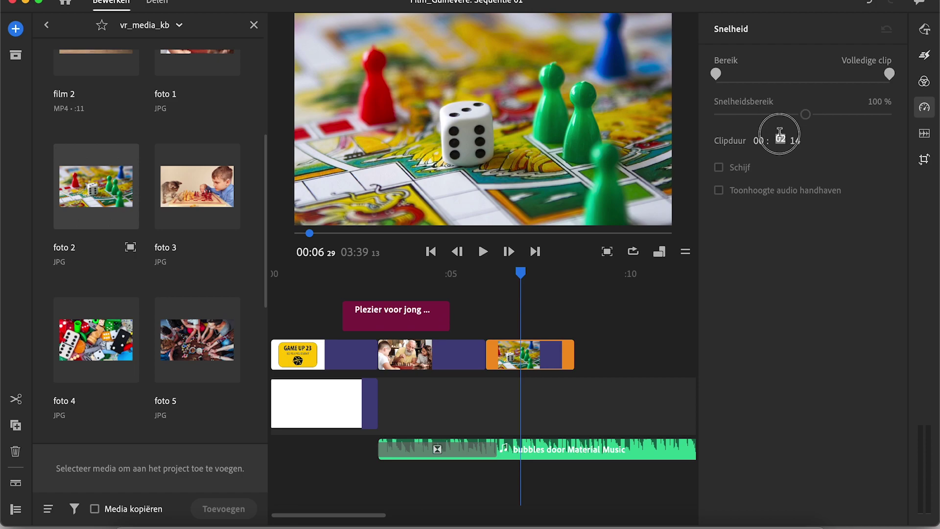
pyautogui.write('03')
pyautogui.press('Return')
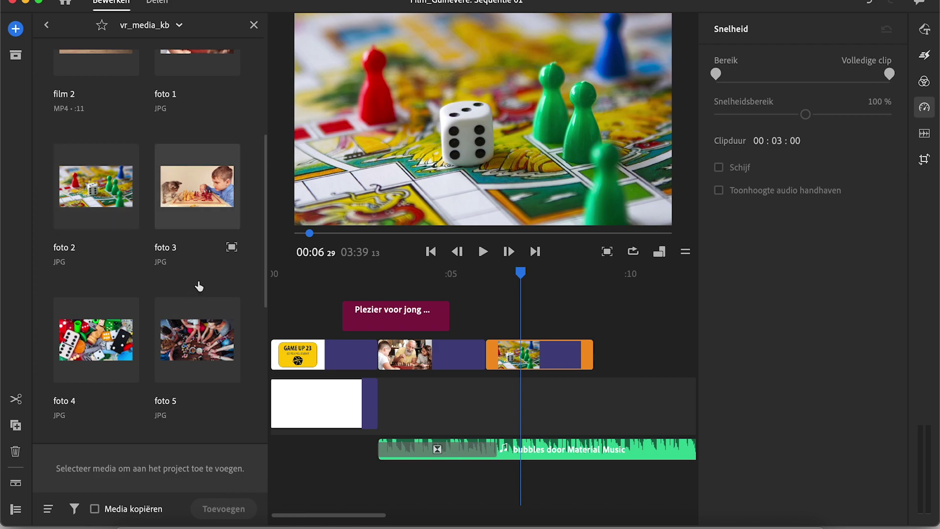
# Add film 1 from the vr_media_kb folder to the same track, directly after the foto 2 clip
pyautogui.scroll(5, 199, 286)
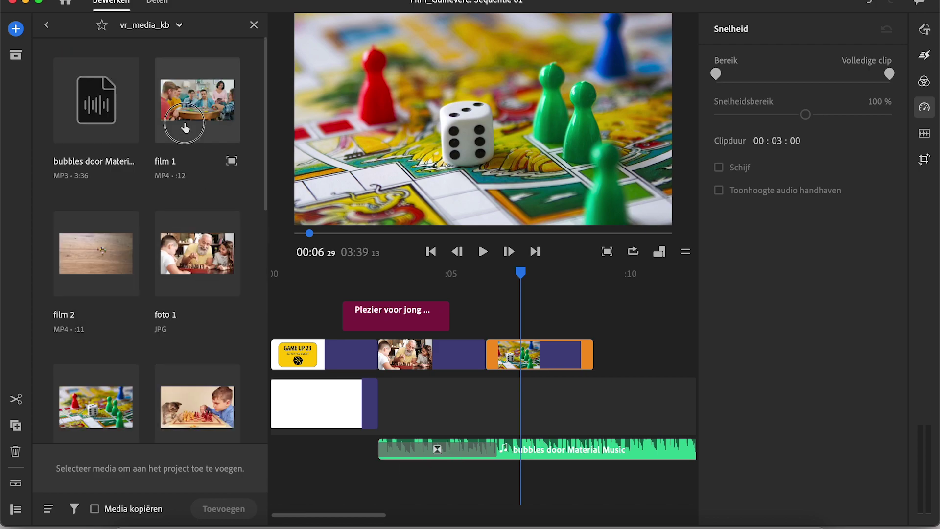
pyautogui.moveTo(197, 100); pyautogui.dragTo(594, 359)
pyautogui.hscroll(5, 545, 411)
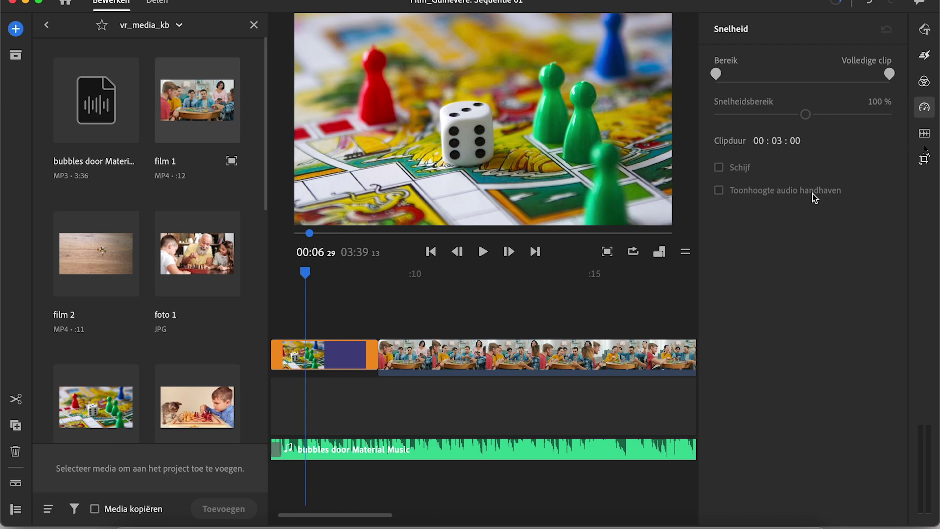
# Place a Wipe links transition between the foto 2 and film 1 clips and preview it
pyautogui.click(923, 81)
pyautogui.click(924, 55)
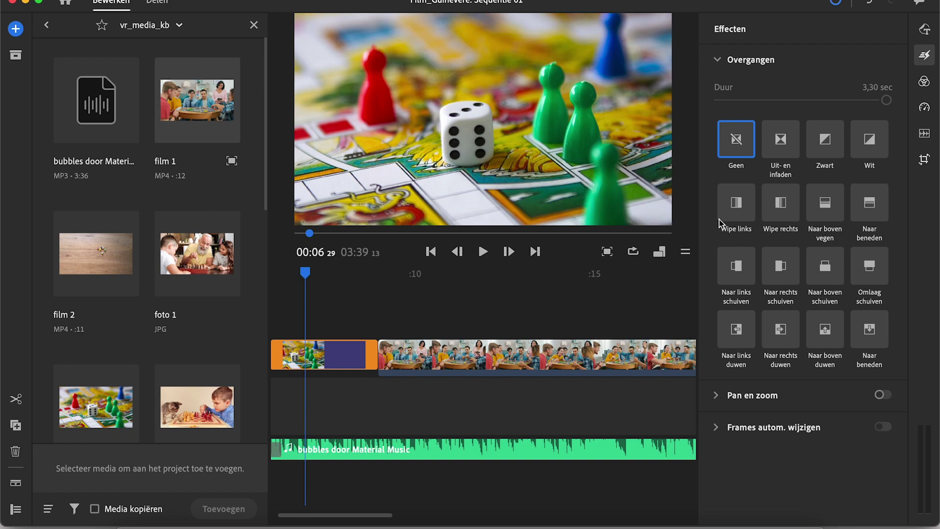
pyautogui.moveTo(737, 203); pyautogui.dragTo(381, 361)
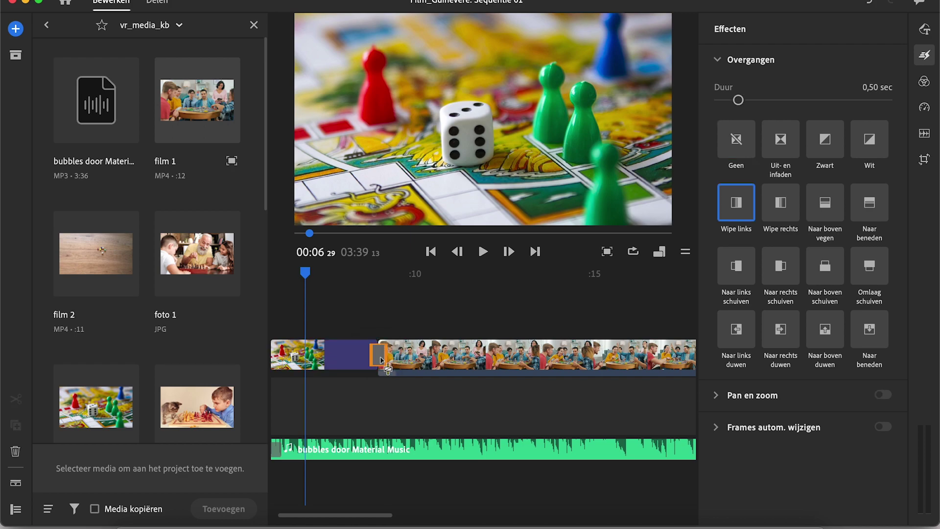
pyautogui.press('space')
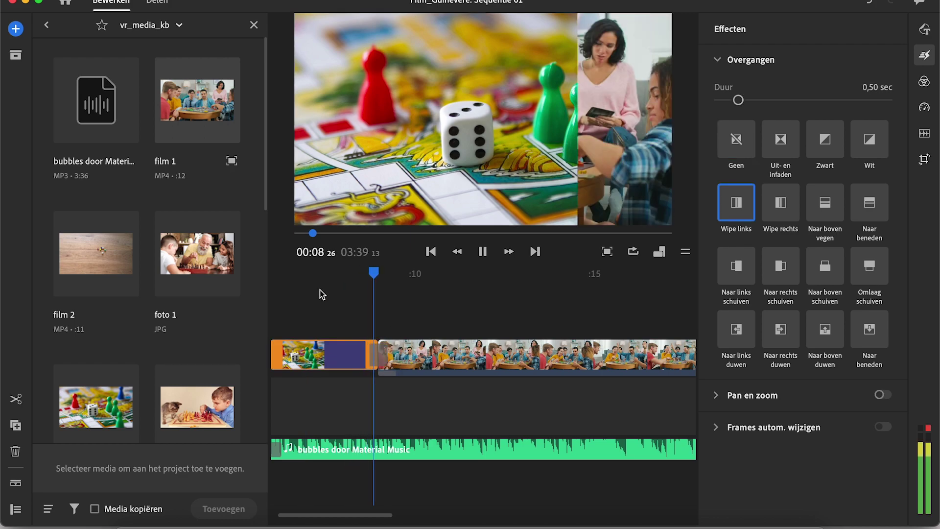
pyautogui.press('space')
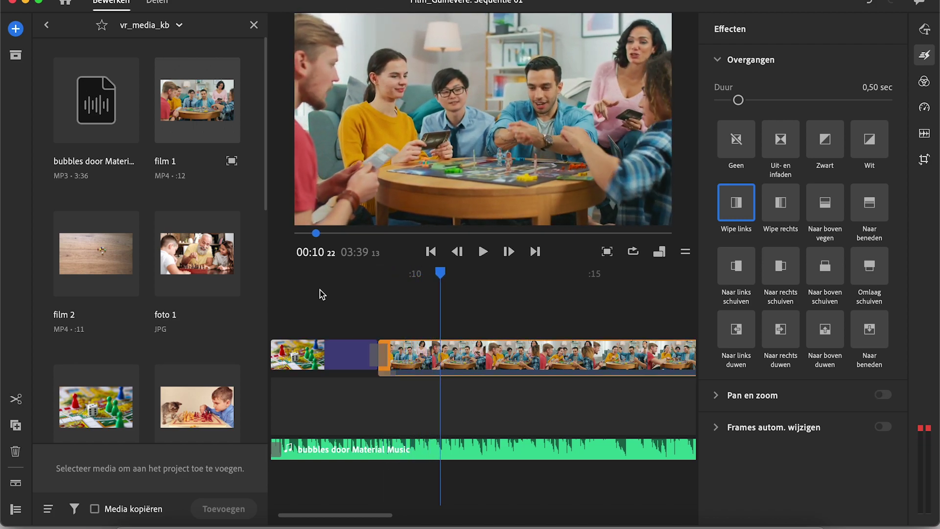
# Trim the end of the film 1 clip to about 0:15 on the timeline
pyautogui.hscroll(10, 469, 362)
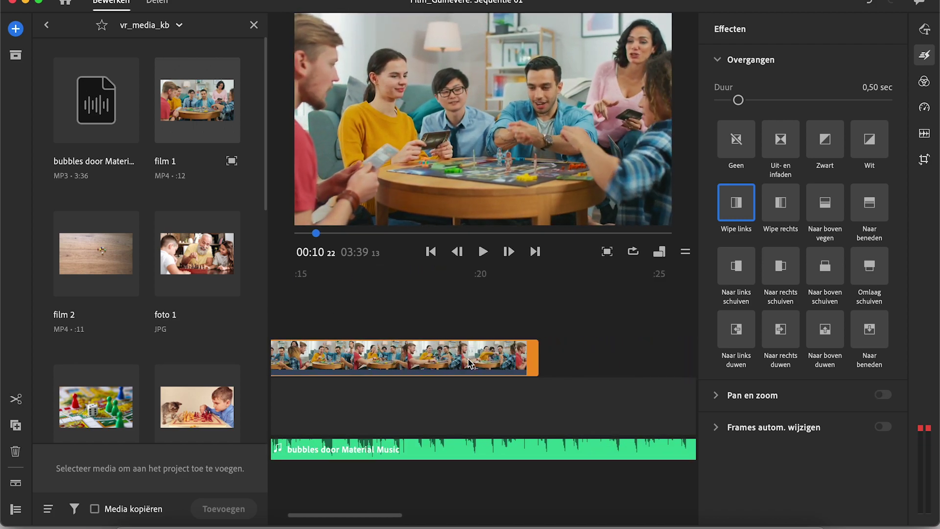
pyautogui.hscroll(4, 469, 362)
pyautogui.scroll(-3, 514, 268)
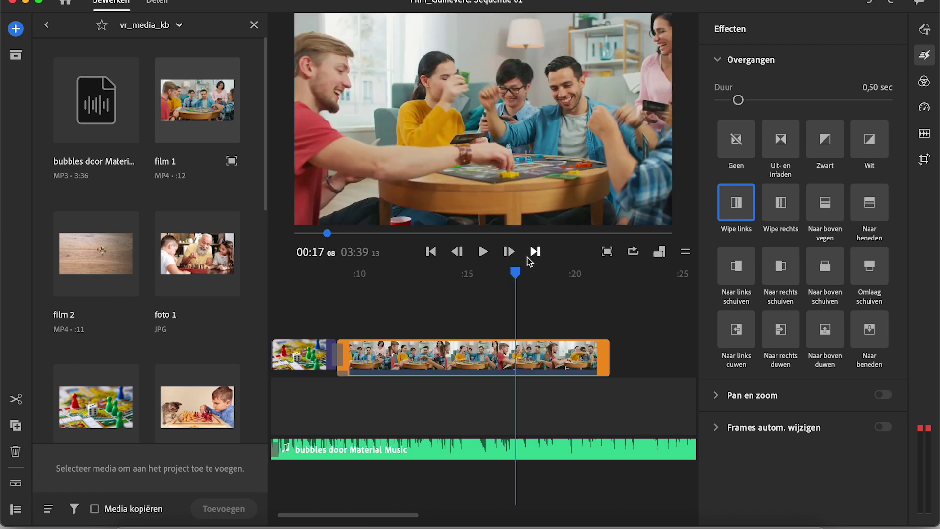
pyautogui.moveTo(514, 268); pyautogui.dragTo(340, 285)
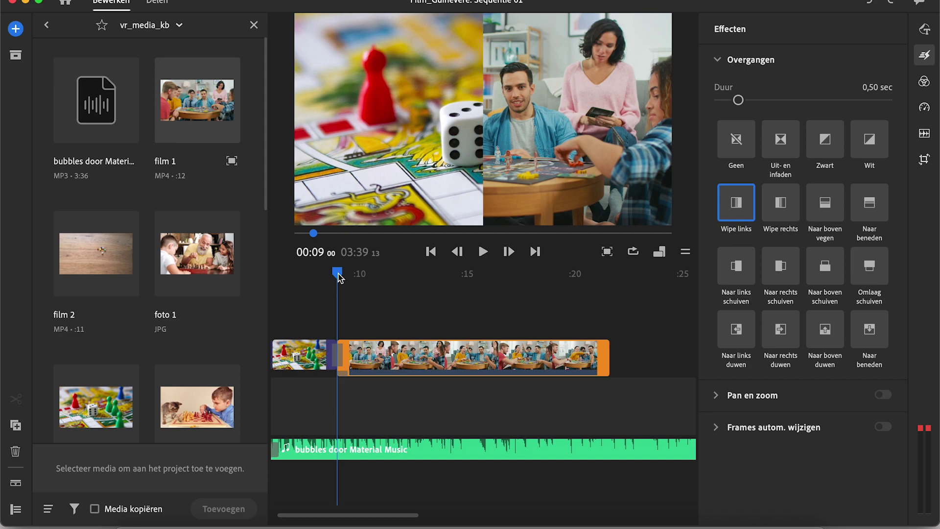
pyautogui.moveTo(607, 359); pyautogui.dragTo(464, 349)
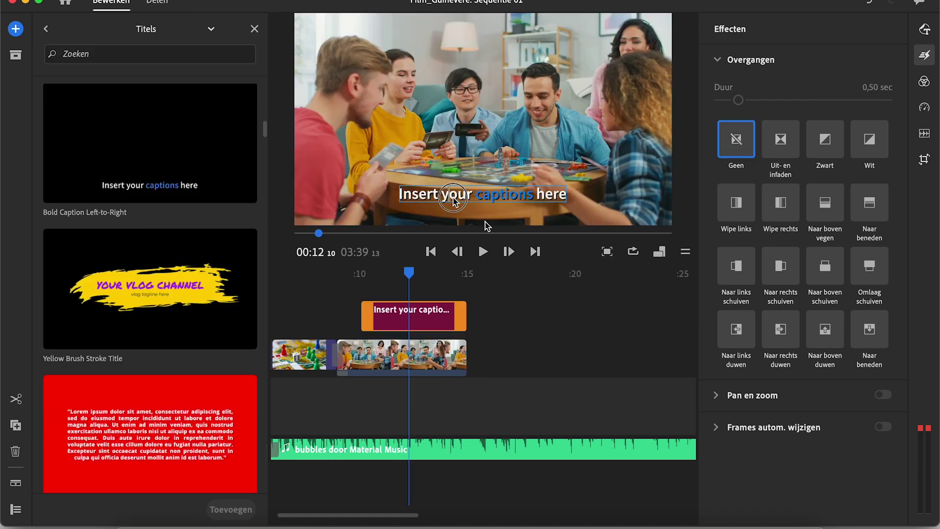
# Replace the text of the caption title over film 1 with "met veel vrienden" and select the whole text
pyautogui.doubleClick(453, 194)
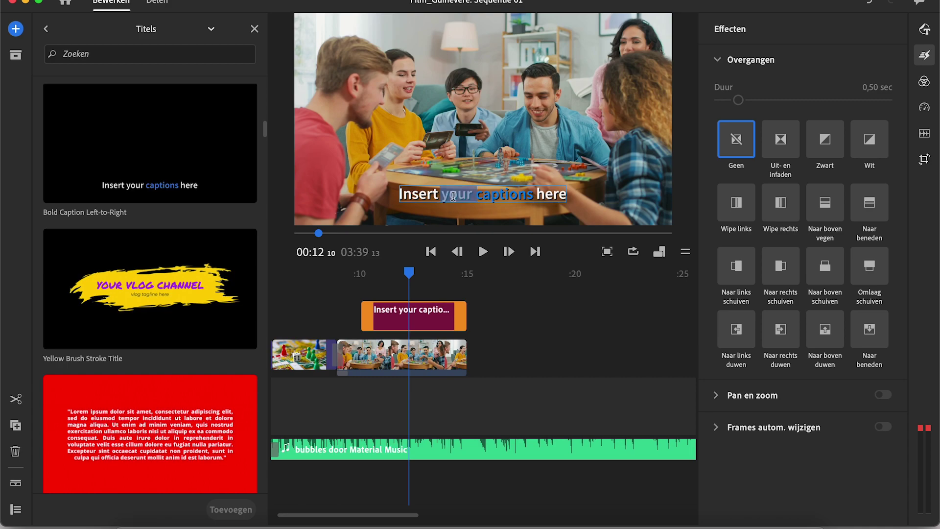
pyautogui.tripleClick(453, 195)
pyautogui.write('m')
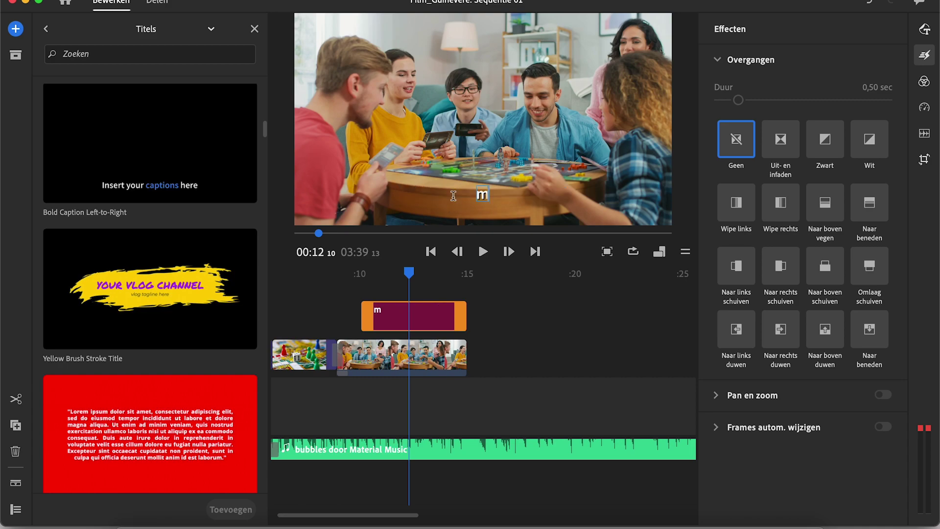
pyautogui.write('et veel ve')
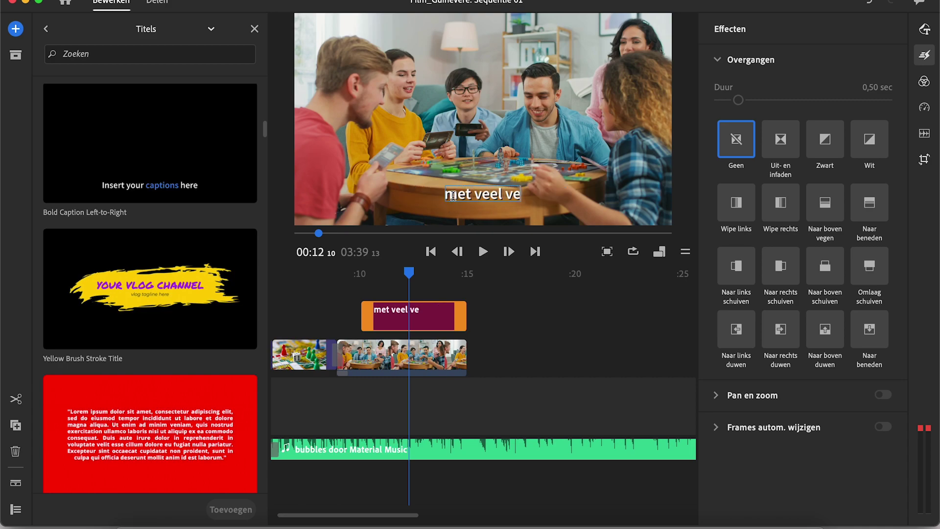
pyautogui.press('BackSpace')
pyautogui.write('rienden')
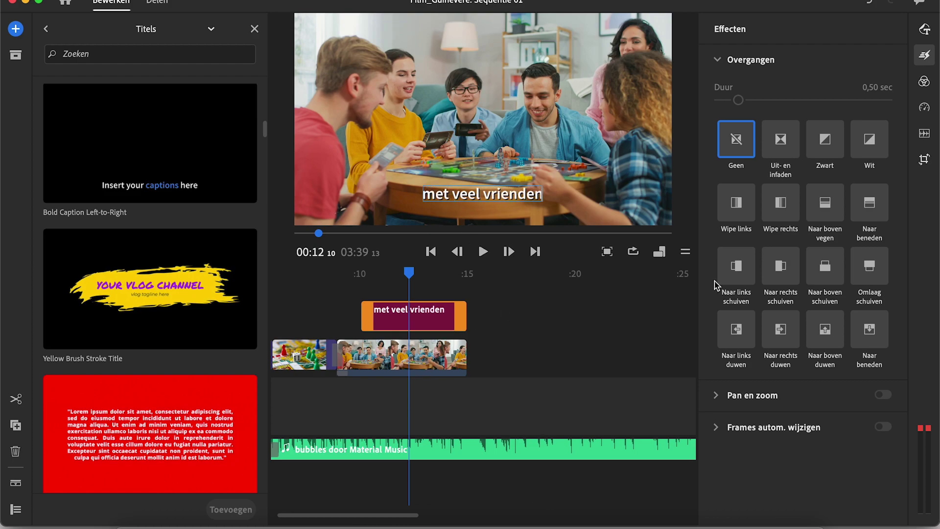
pyautogui.tripleClick(485, 195)
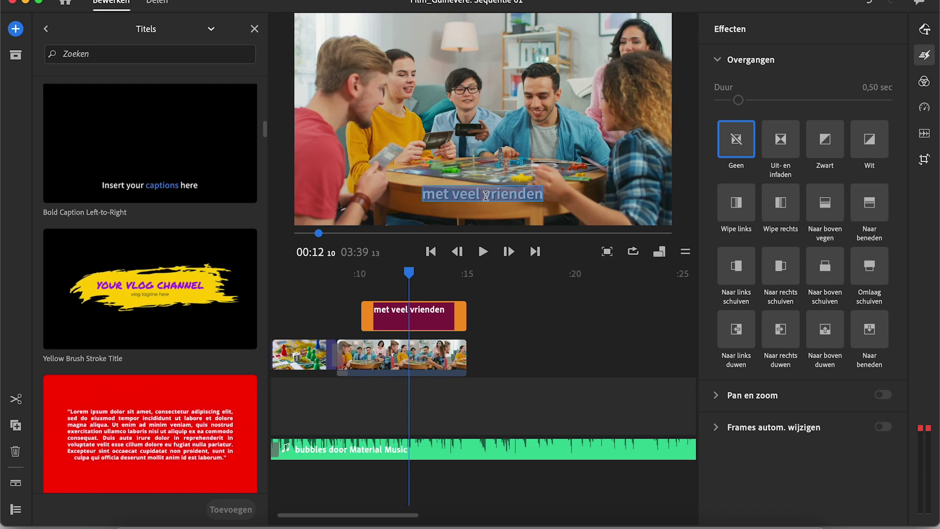
# Set the font of the "met veel vrienden" caption to Arial Black and turn off its text shadow
pyautogui.click(924, 81)
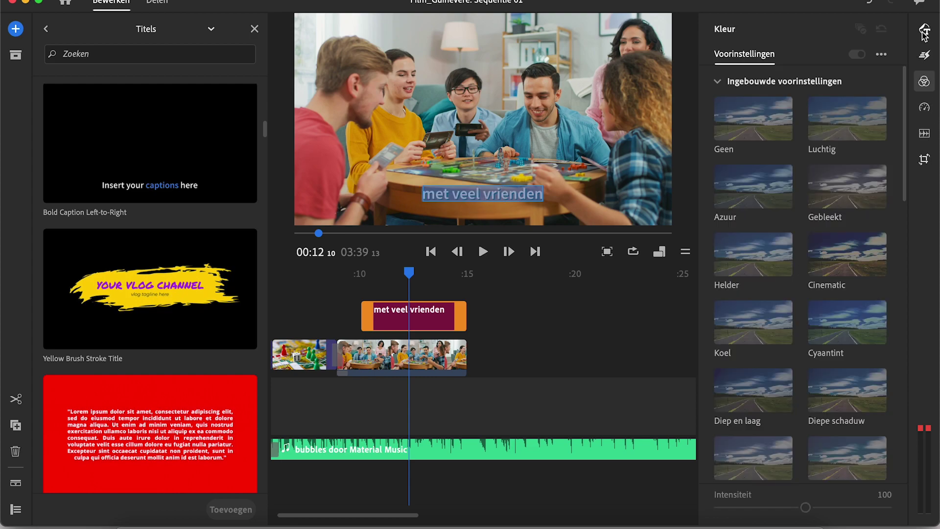
pyautogui.click(924, 33)
pyautogui.click(881, 156)
pyautogui.scroll(15, 883, 241)
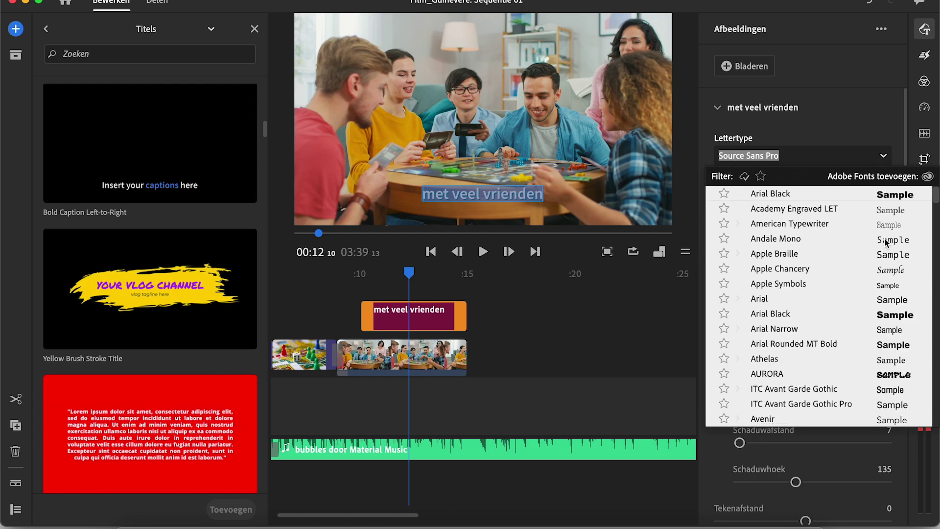
pyautogui.click(875, 197)
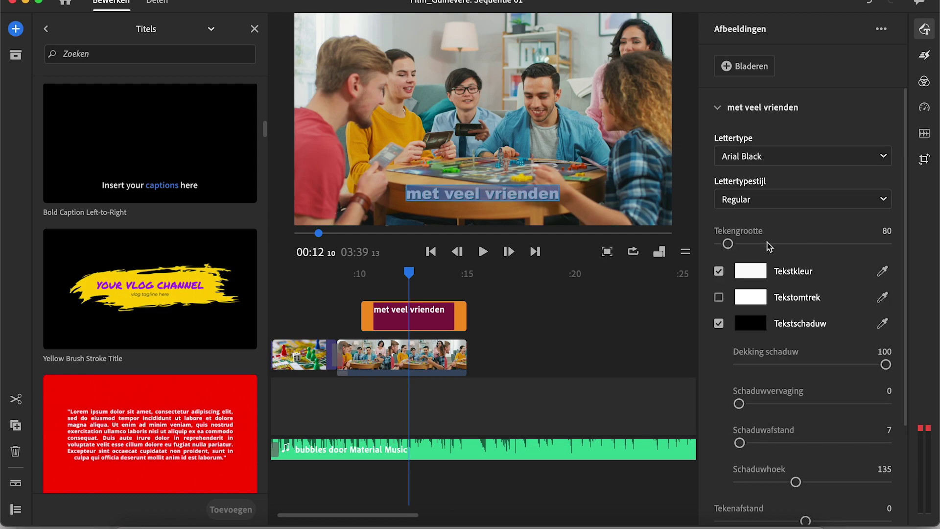
pyautogui.click(718, 323)
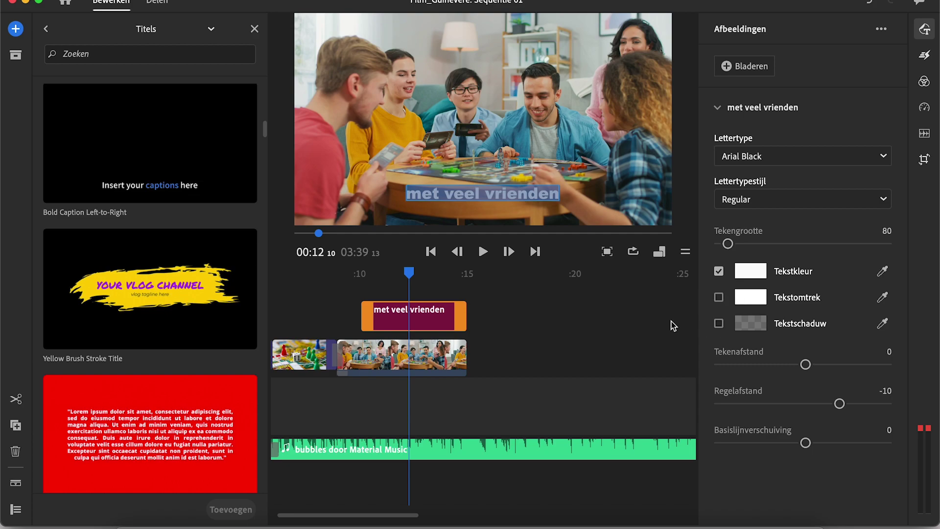
# Preview the "met veel vrienden" caption over film 1 from about 0:10 on the timeline
pyautogui.click(626, 313)
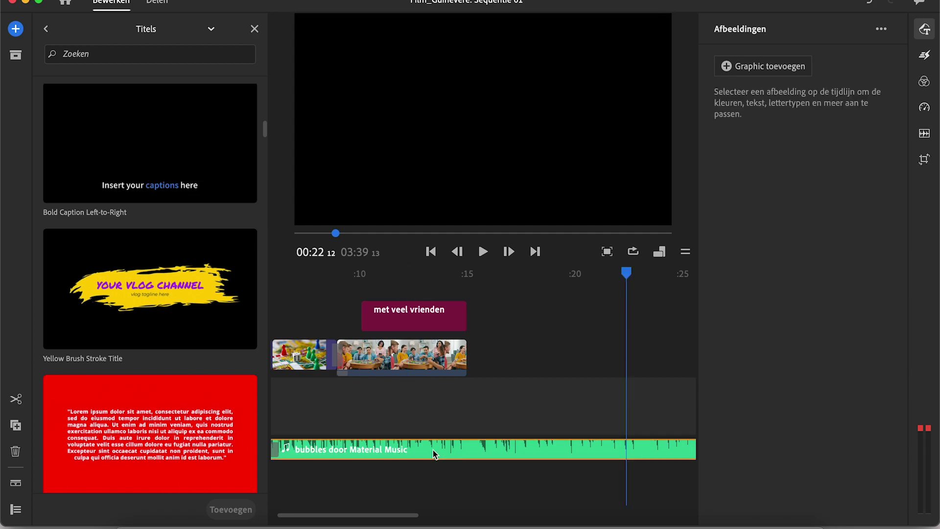
pyautogui.click(356, 283)
pyautogui.press('space')
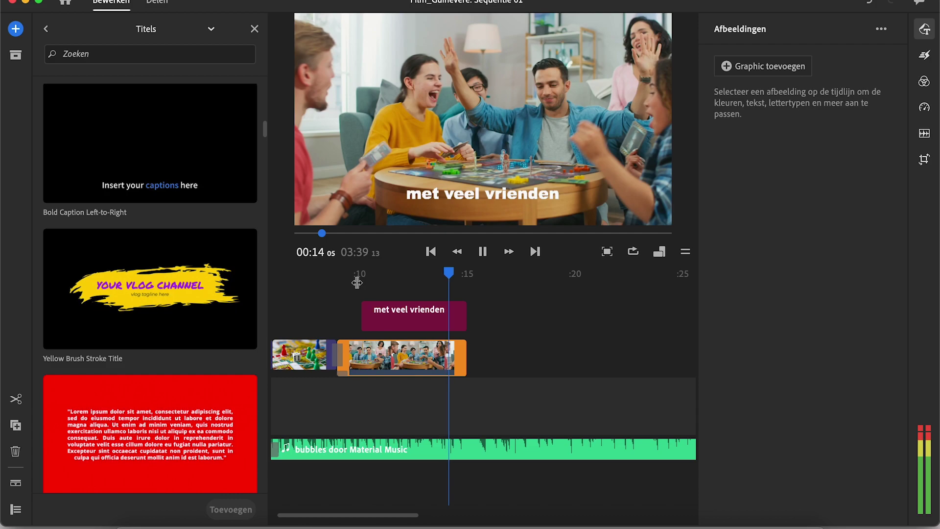
pyautogui.press('space')
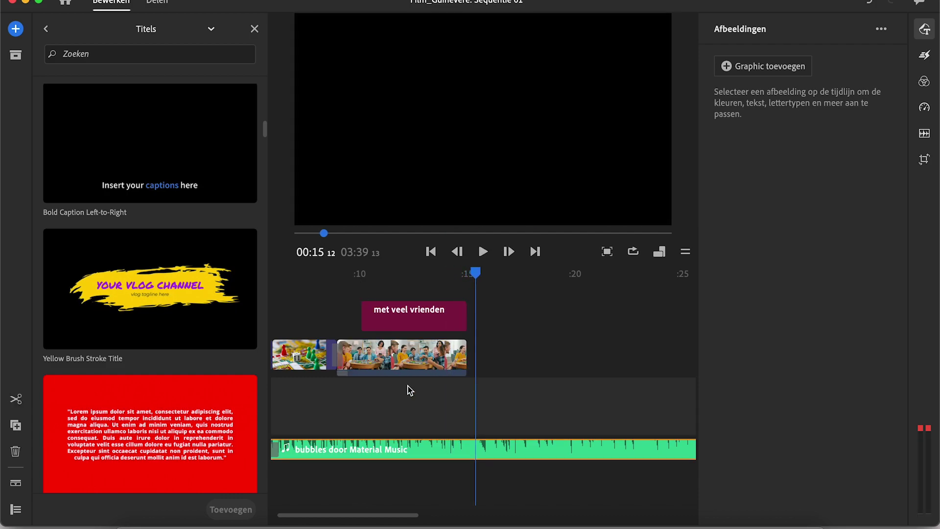
# Place foto 2.jpg from the project assets on the video track again, just after the film 1 clip
pyautogui.scroll(-3, 394, 392)
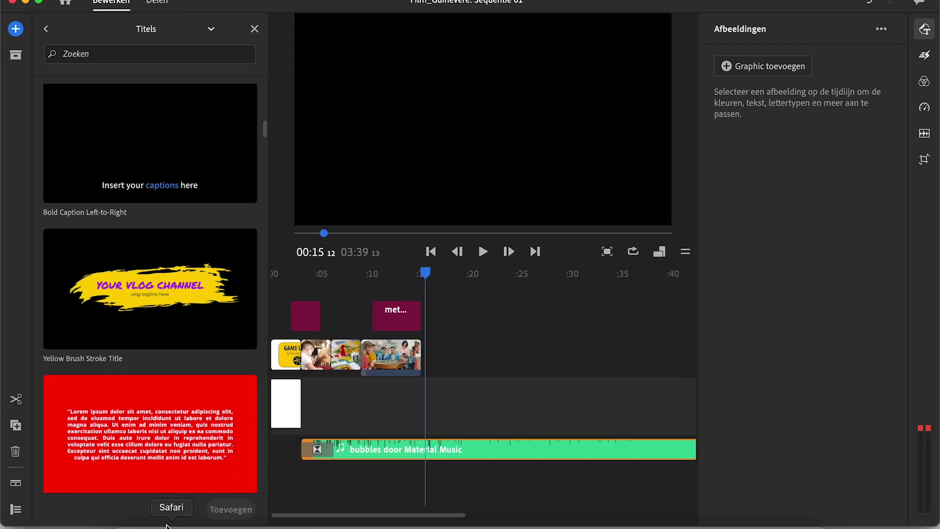
pyautogui.click(126, 525)
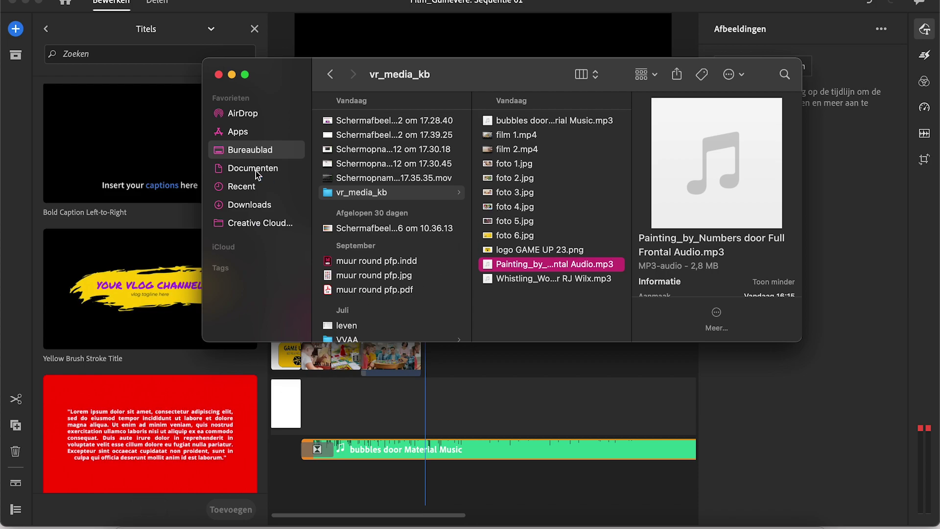
pyautogui.click(35, 198)
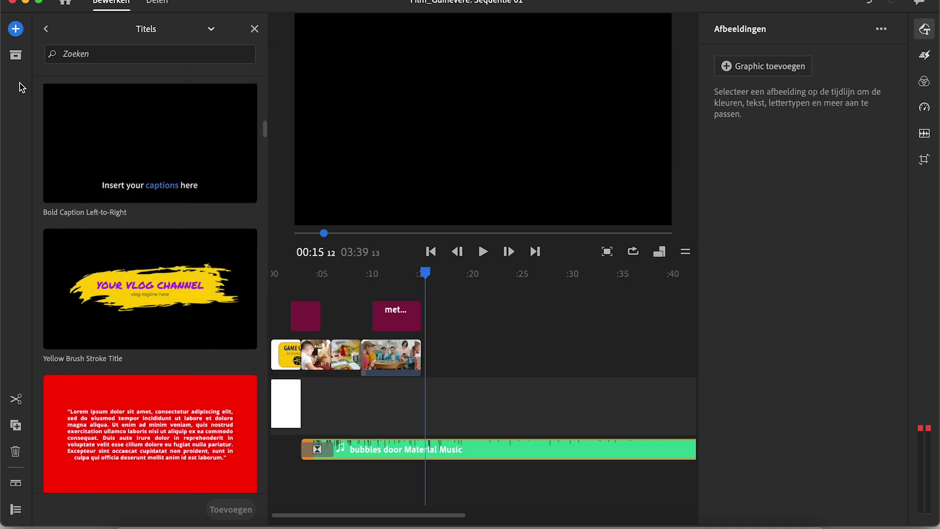
pyautogui.click(16, 60)
pyautogui.scroll(-3, 147, 299)
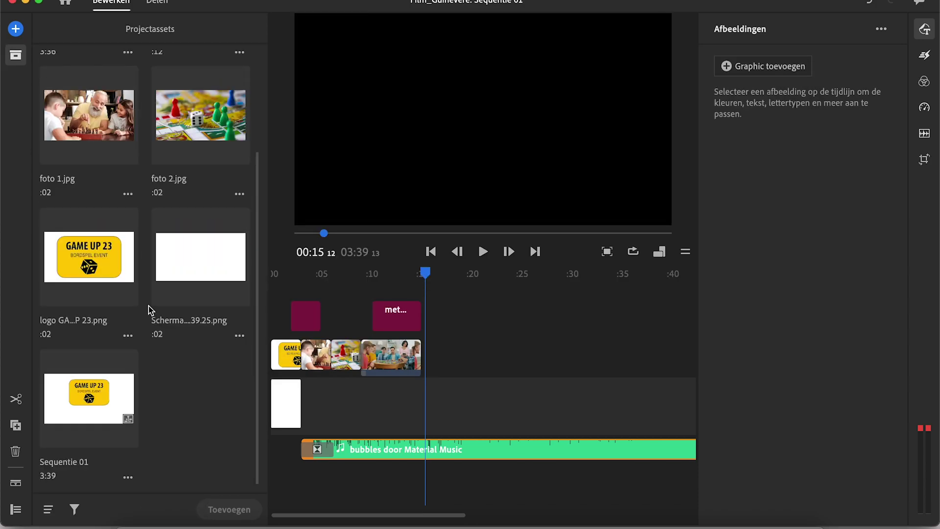
pyautogui.moveTo(179, 161); pyautogui.dragTo(434, 358)
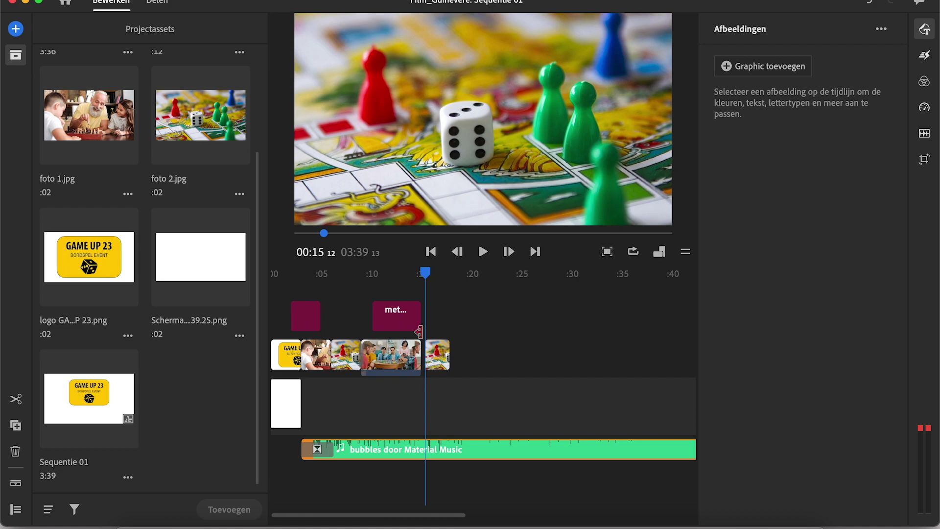
# Set the clip duration of the second foto 2 clip, after film 1, to 00:03:00
pyautogui.press('space')
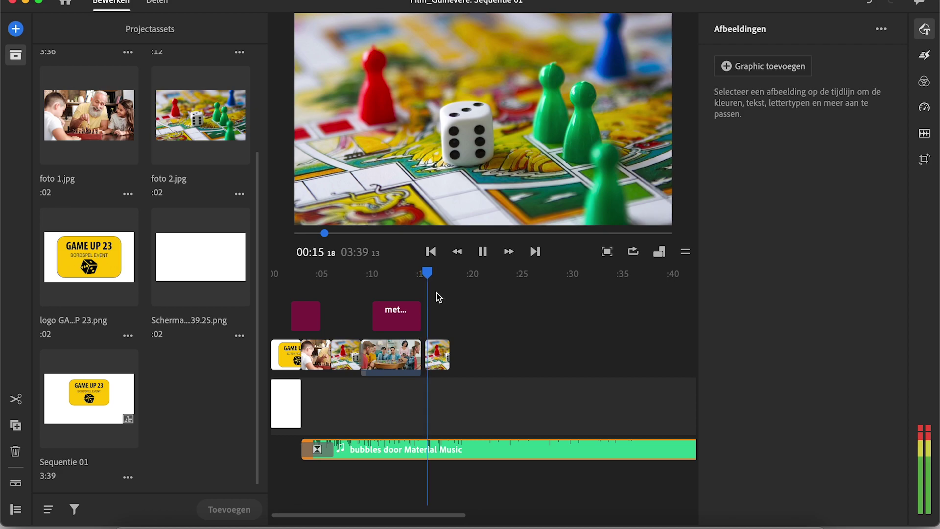
pyautogui.press('space')
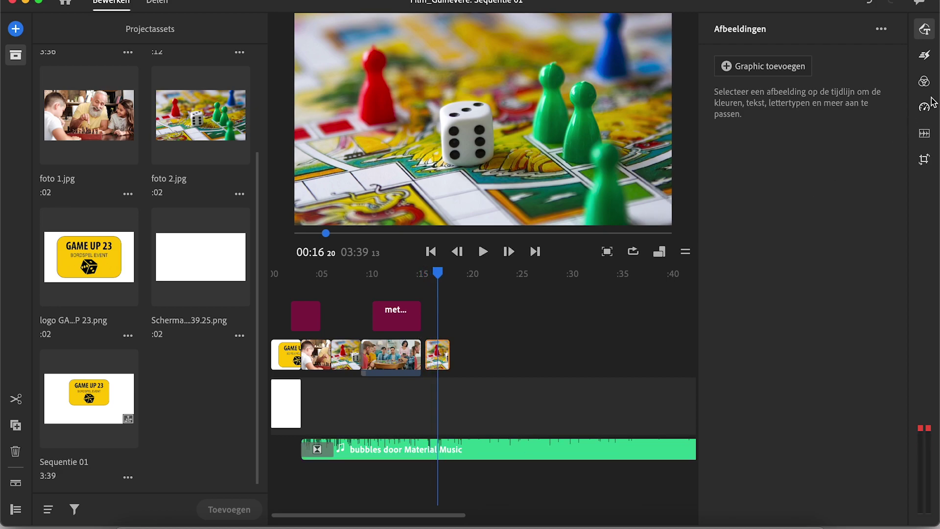
pyautogui.click(923, 107)
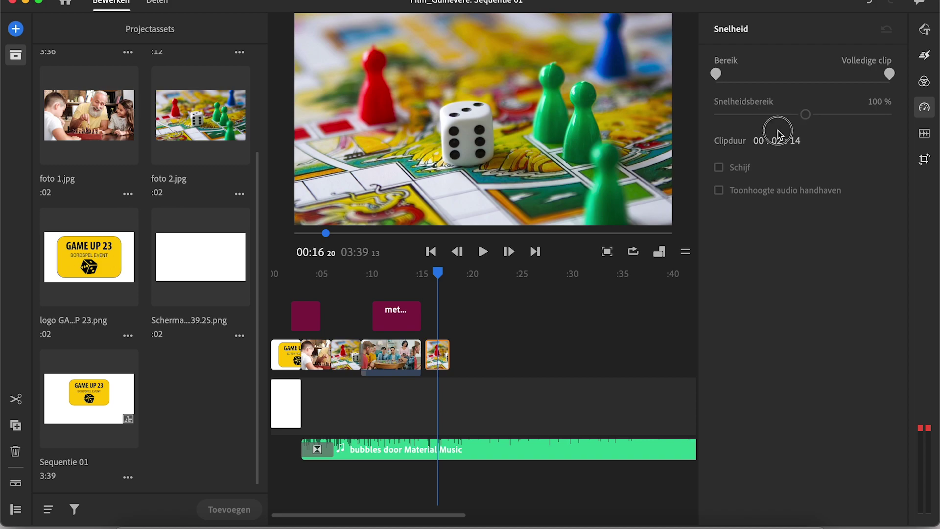
pyautogui.click(789, 141)
pyautogui.press('Return')
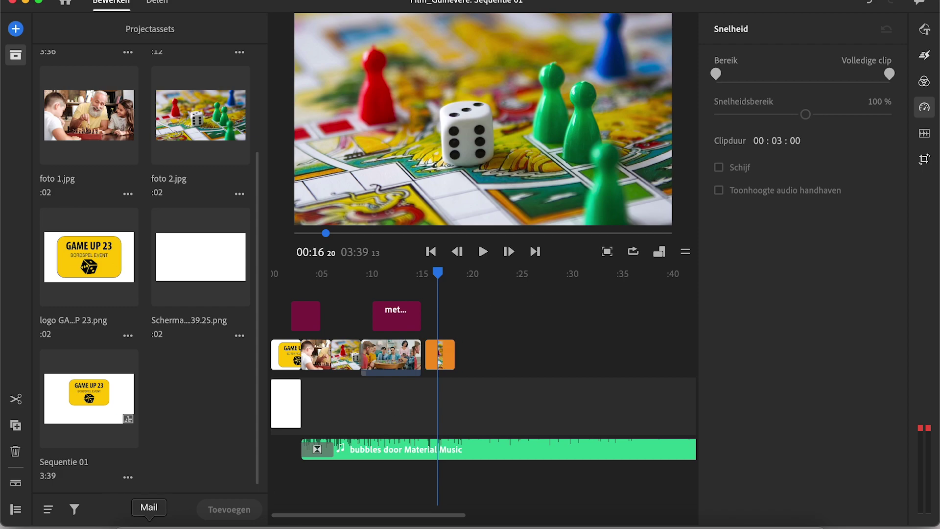
# Add film 2.mp4 from the vr_media_kb folder to the video track, directly after the second foto 2 clip
pyautogui.scroll(3, 170, 258)
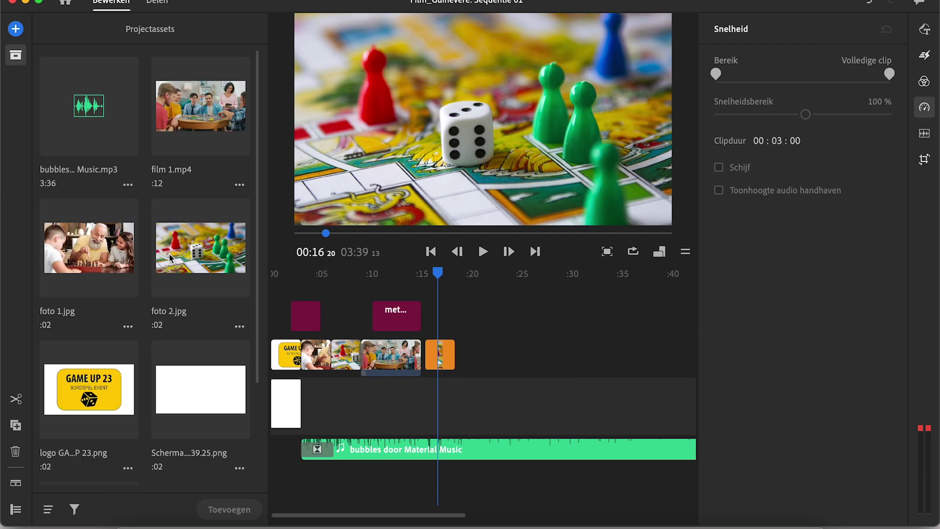
pyautogui.scroll(-3, 169, 254)
pyautogui.scroll(3, 169, 253)
pyautogui.scroll(-3, 168, 254)
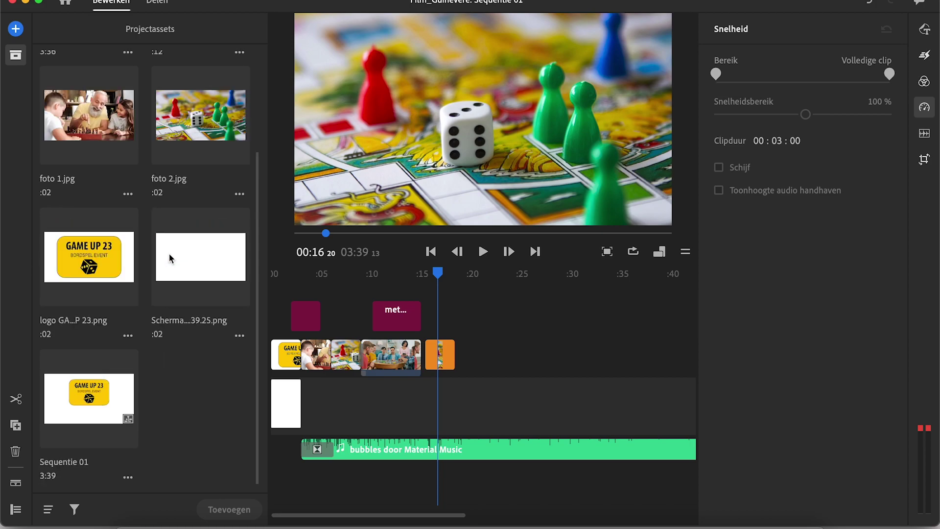
pyautogui.click(126, 523)
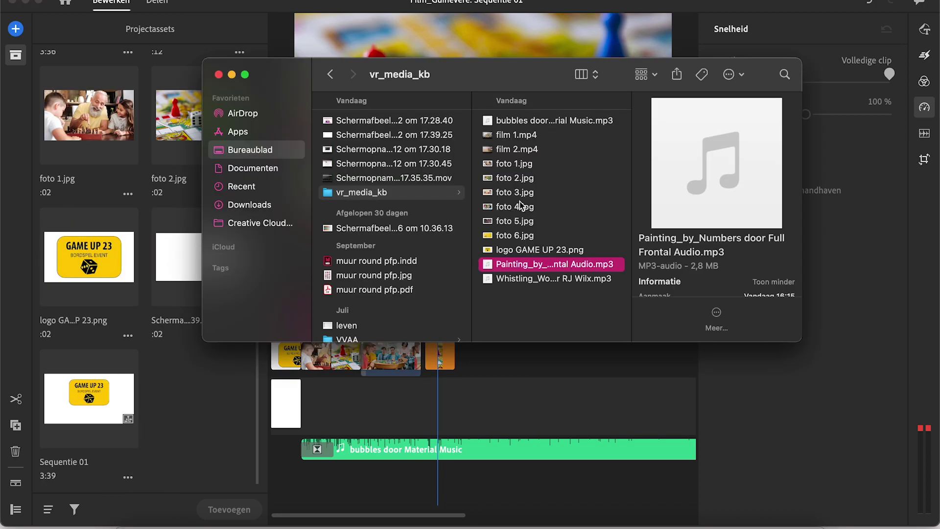
pyautogui.moveTo(518, 149); pyautogui.dragTo(463, 361)
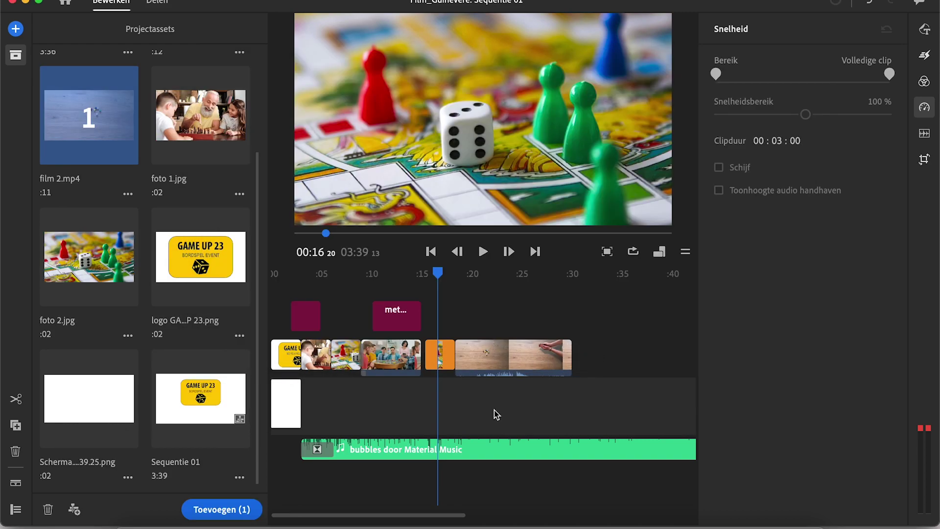
# Place a Naar links schuiven transition between the second foto 2 clip and film 2 and preview it
pyautogui.click(925, 81)
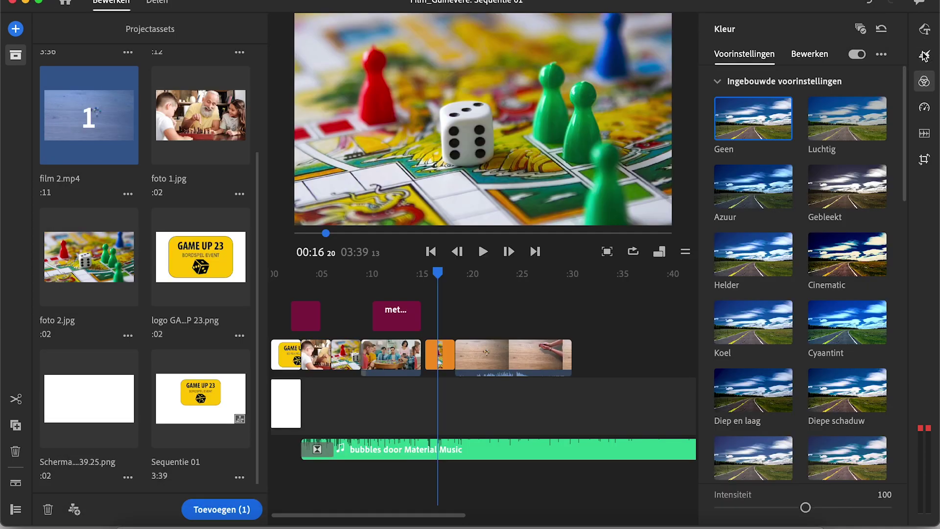
pyautogui.click(924, 55)
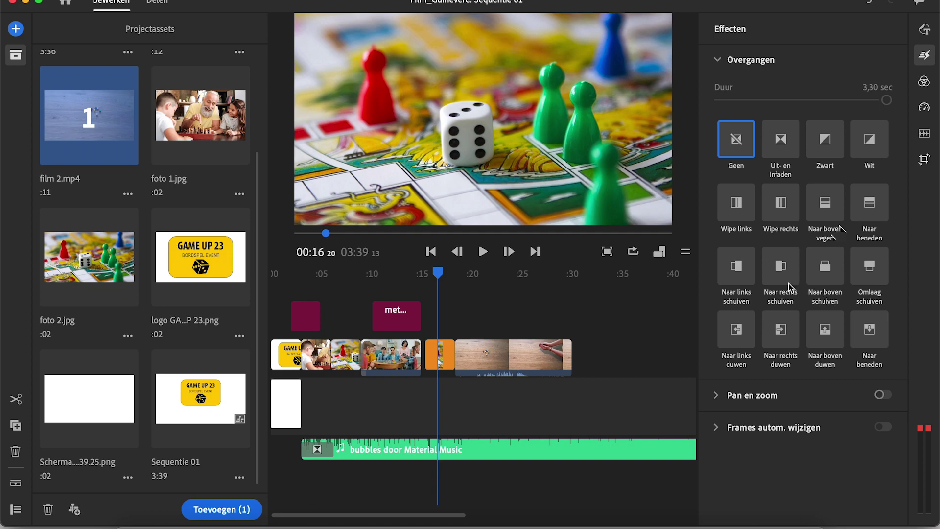
pyautogui.moveTo(754, 272); pyautogui.dragTo(456, 357)
pyautogui.press('space')
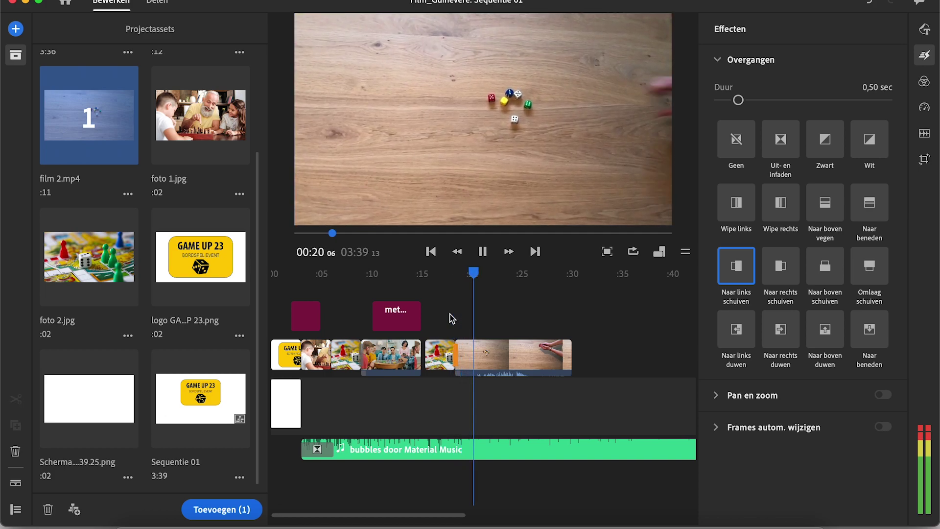
pyautogui.press('space')
# Speed up the film 2 clip to 220 % so it lasts about 5 seconds
pyautogui.click(489, 369)
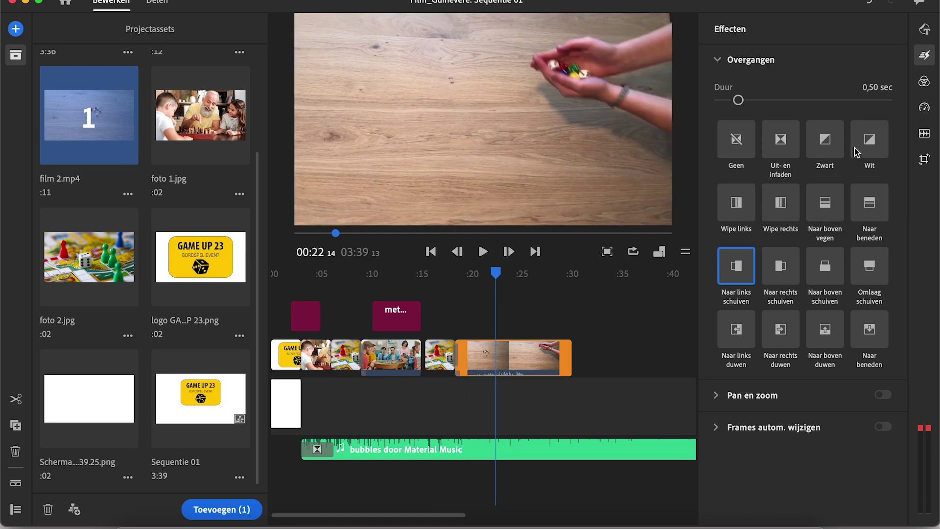
pyautogui.click(932, 107)
pyautogui.moveTo(802, 118); pyautogui.dragTo(834, 118)
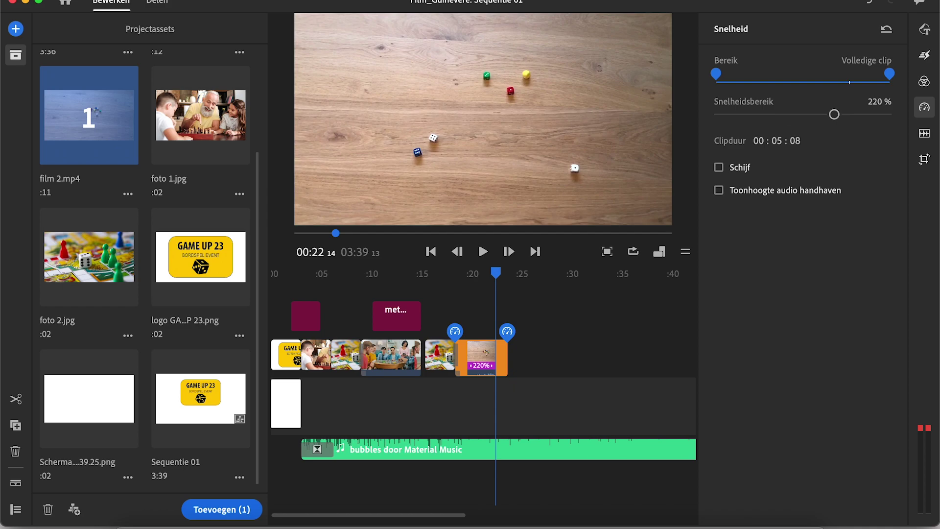
pyautogui.press('Return')
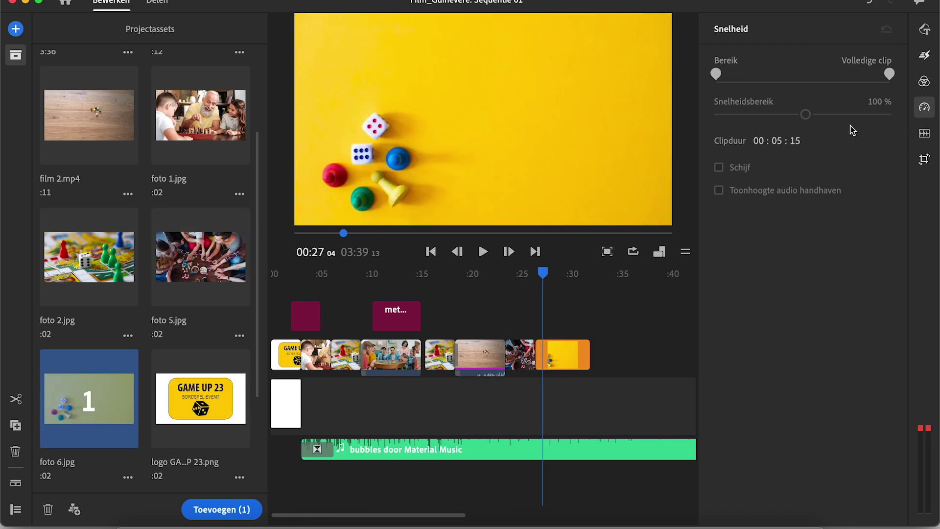
# Set the foto 6 clip's duration to 00:05:00 and check the clip instructions table in the Adobe Acrobat exam document
pyautogui.moveTo(800, 142); pyautogui.dragTo(793, 142)
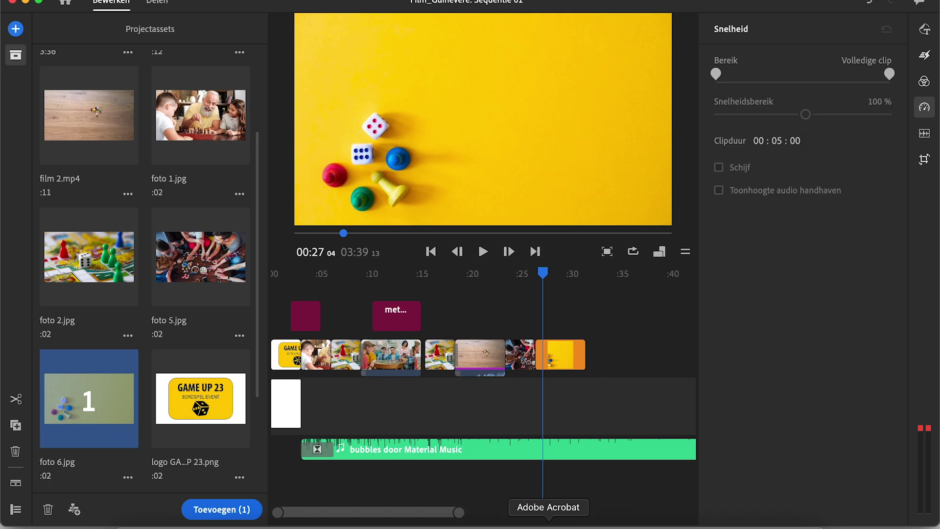
pyautogui.click(549, 526)
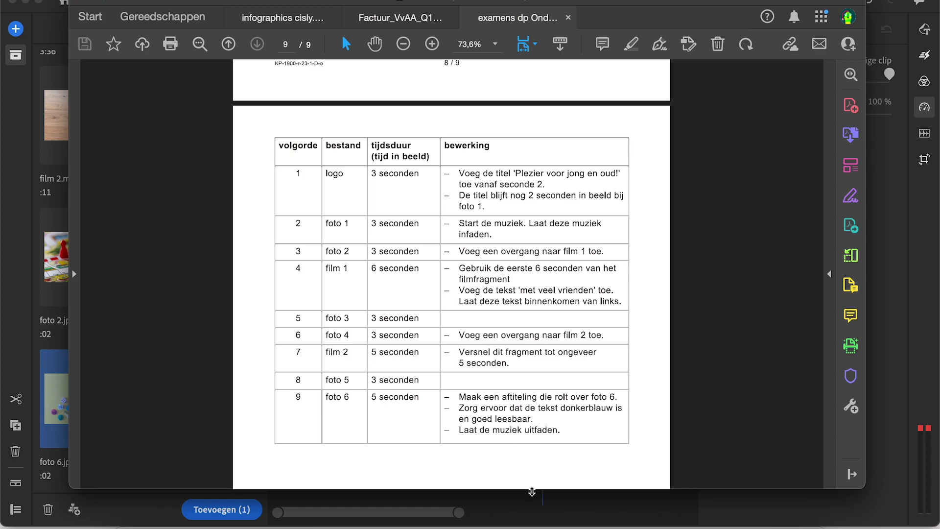
pyautogui.click(532, 502)
# Add the Angled Line Title template above the foto 6 clip, starting at about 0:27
pyautogui.click(16, 29)
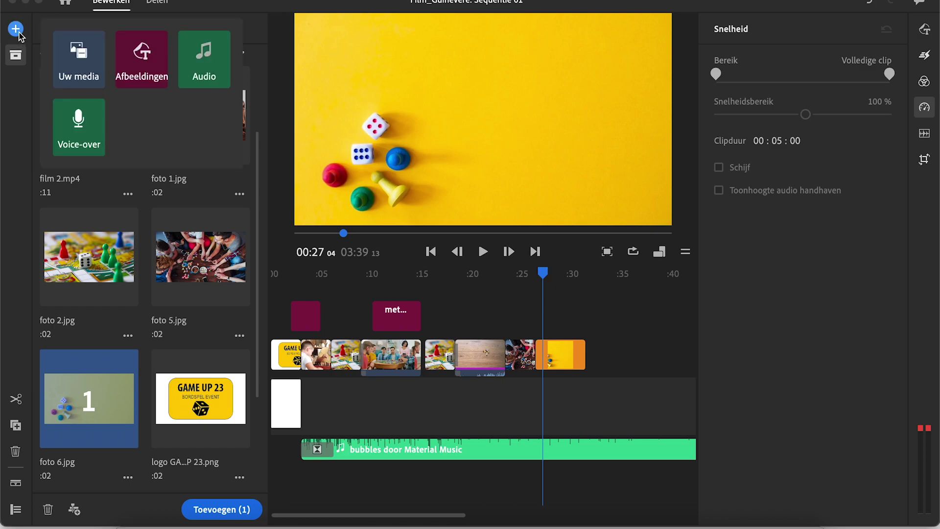
pyautogui.click(152, 68)
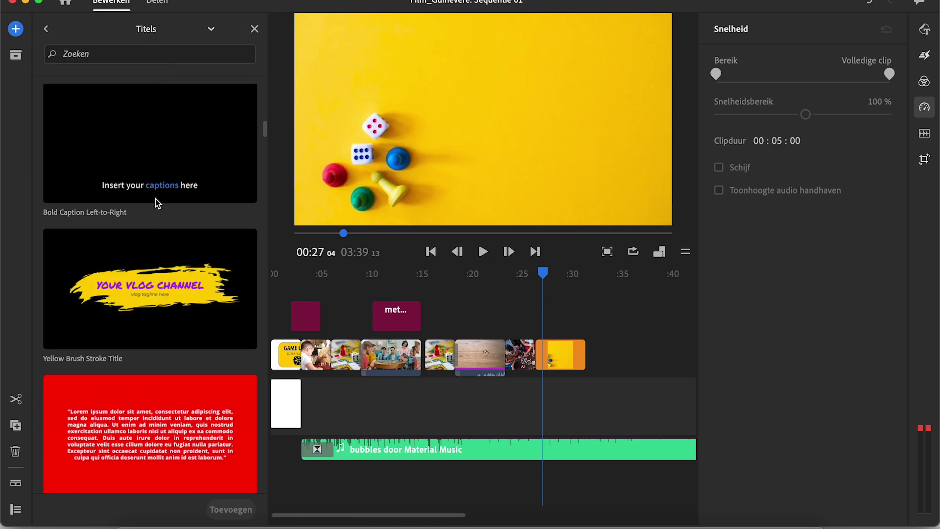
pyautogui.click(162, 303)
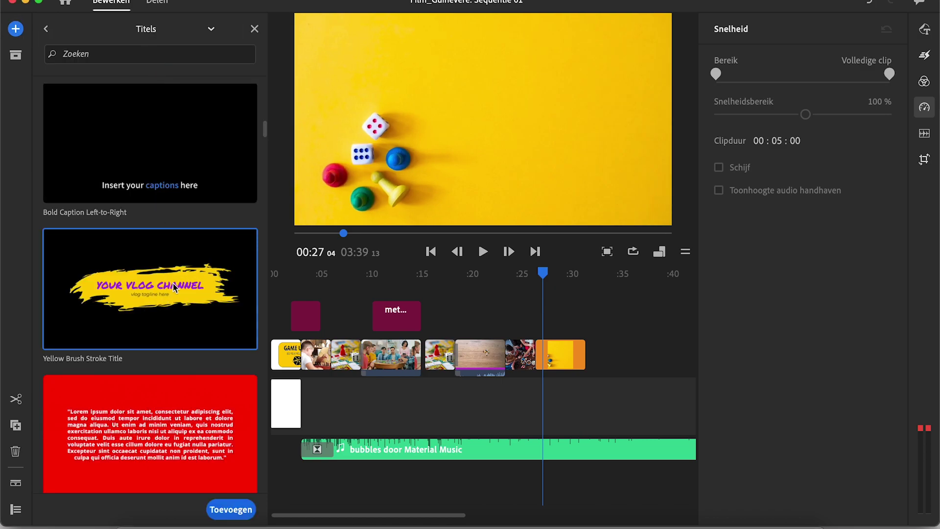
pyautogui.scroll(-5, 170, 384)
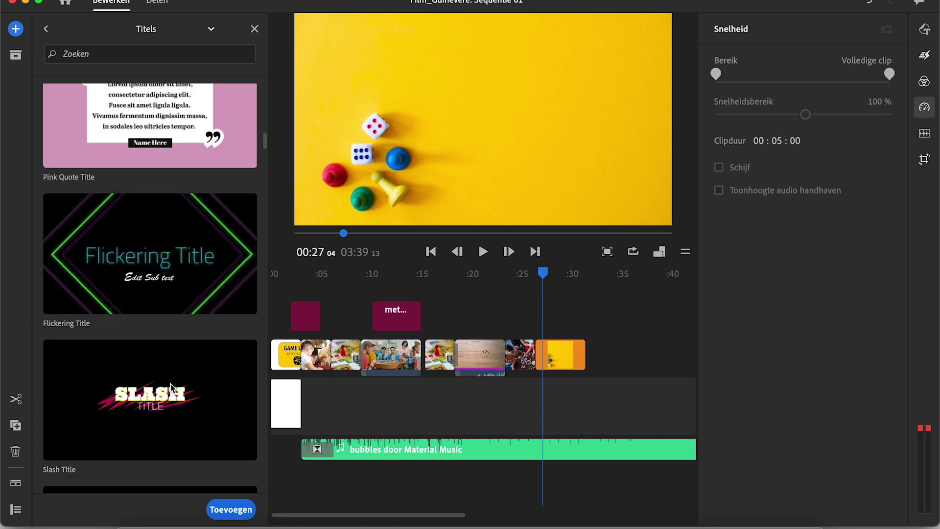
pyautogui.click(166, 396)
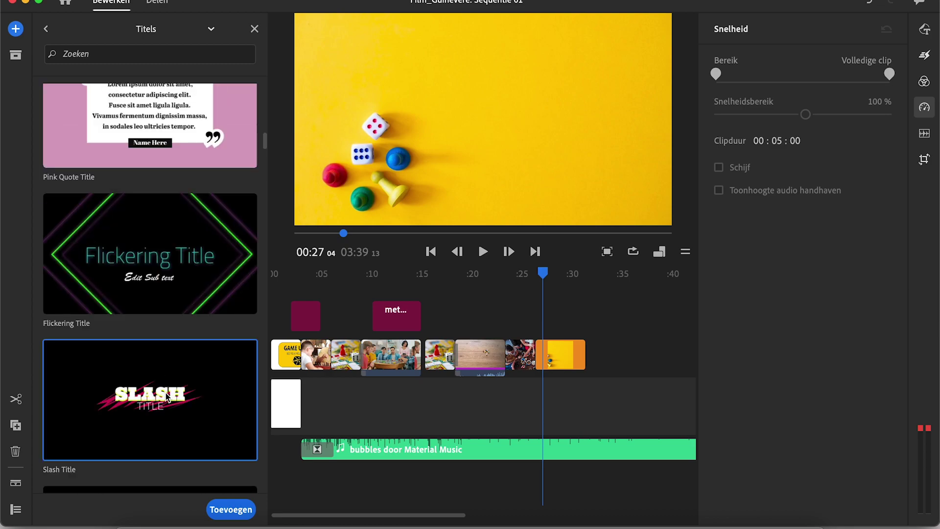
pyautogui.scroll(-3, 167, 395)
pyautogui.scroll(-6, 165, 393)
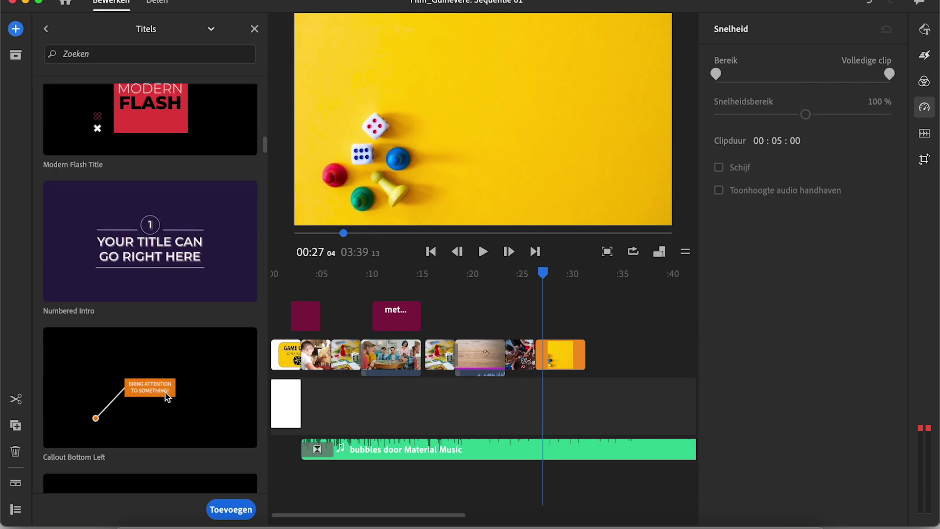
pyautogui.scroll(-2, 166, 396)
pyautogui.doubleClick(154, 356)
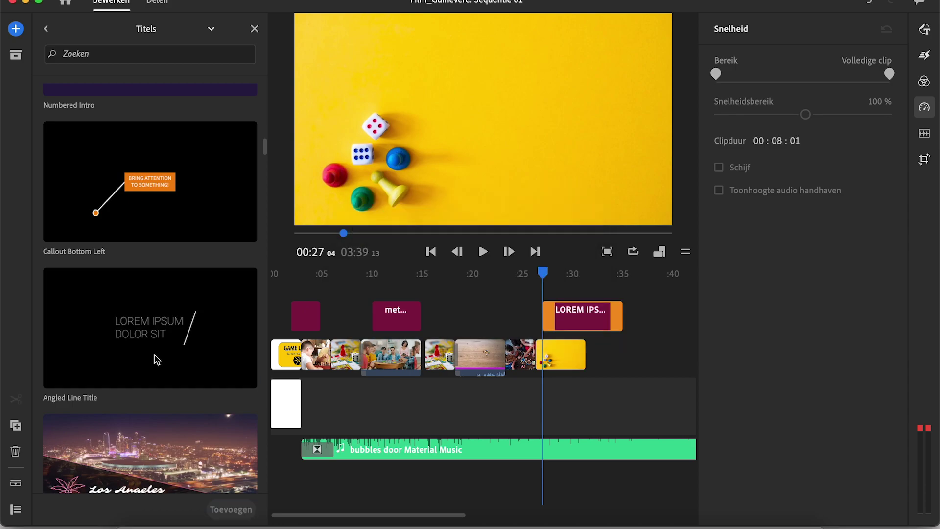
# Preview the Angled Line Title above foto 6 and replace its placeholder text with "Spellenbeurs 2023"
pyautogui.press('space')
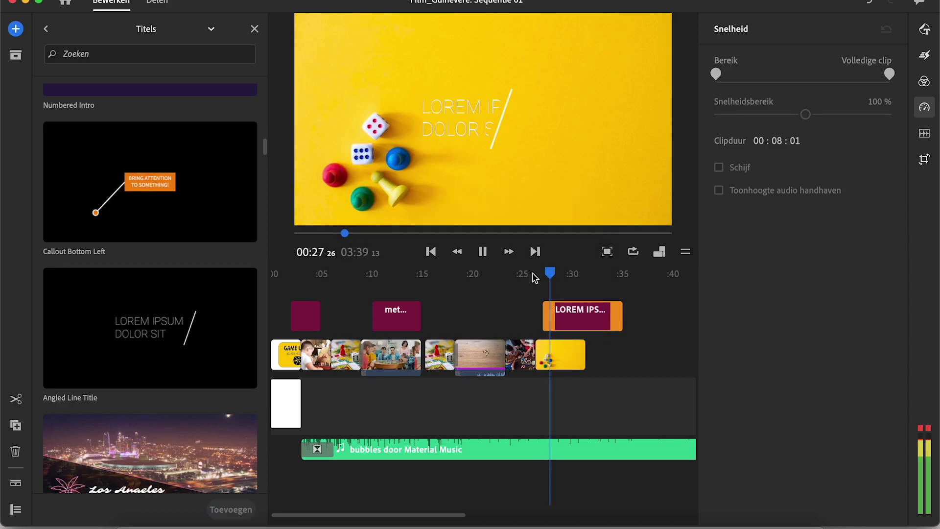
pyautogui.press('space')
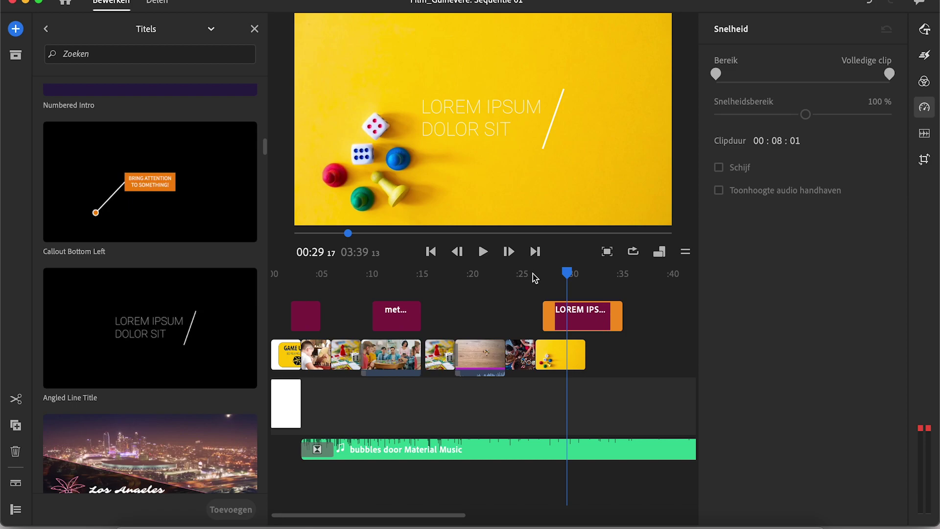
pyautogui.doubleClick(507, 130)
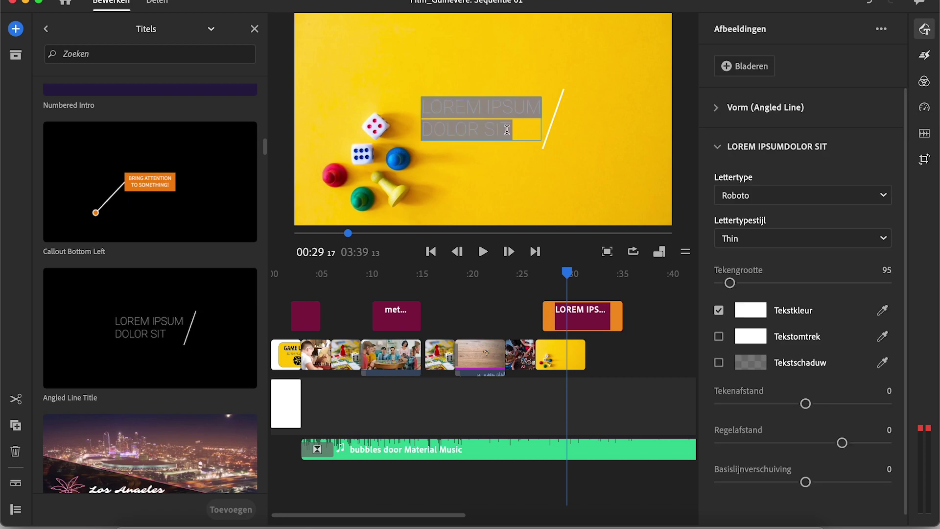
pyautogui.write('Spe')
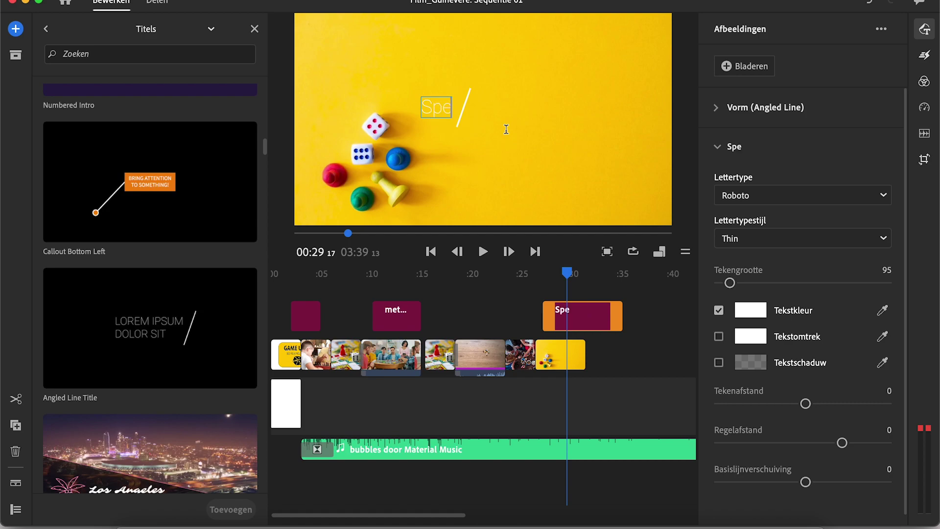
pyautogui.write('llenbeu')
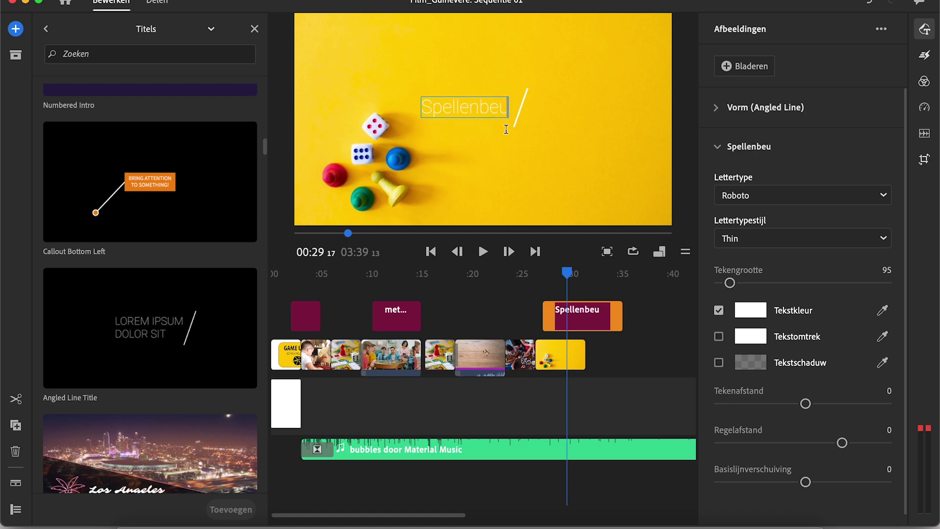
pyautogui.write('rs 2023')
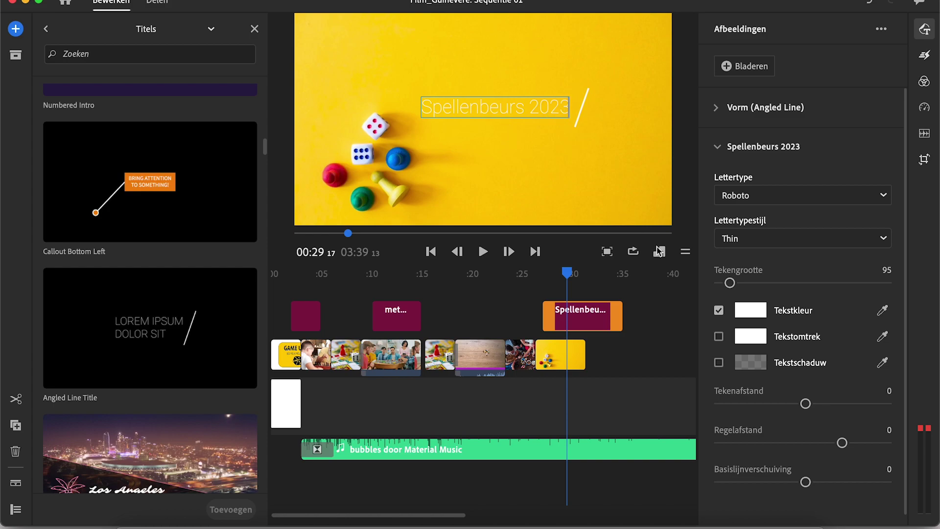
pyautogui.press('Return')
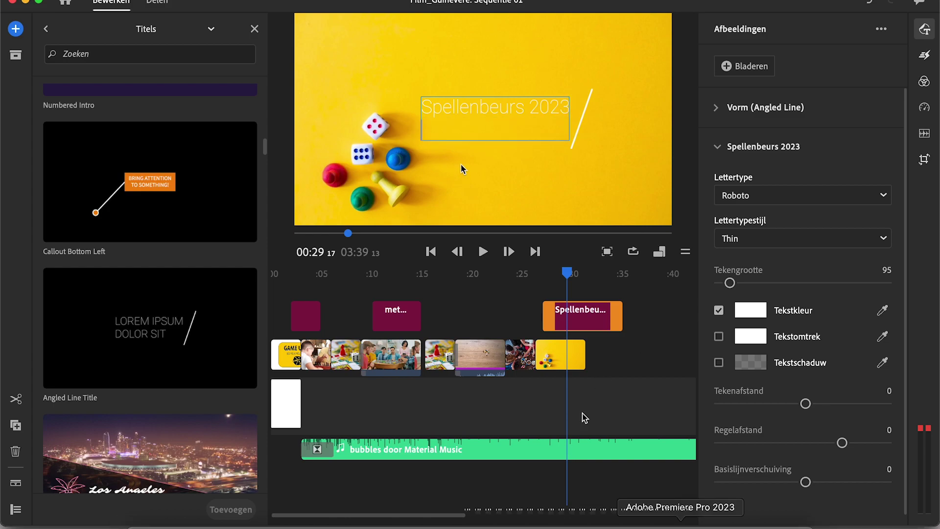
# Add "Met dank aan:" as the second line of the end title
pyautogui.write('MET DANK')
pyautogui.press('BackSpace')
pyautogui.press('BackSpace')
pyautogui.press('BackSpace')
pyautogui.press('BackSpace')
pyautogui.press('BackSpace')
pyautogui.press('BackSpace')
pyautogui.press('BackSpace')
pyautogui.write('et ')
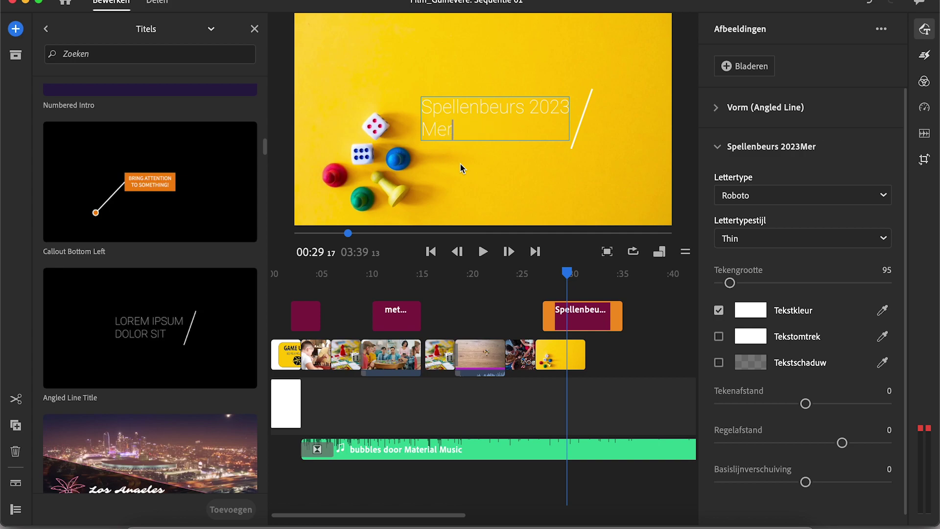
pyautogui.write('dank aan')
pyautogui.press('Return')
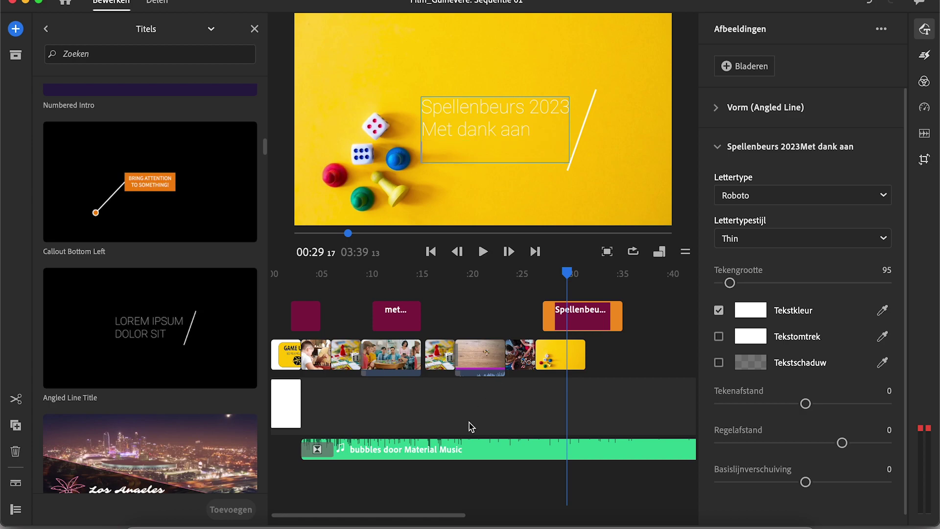
pyautogui.moveTo(452, 521)
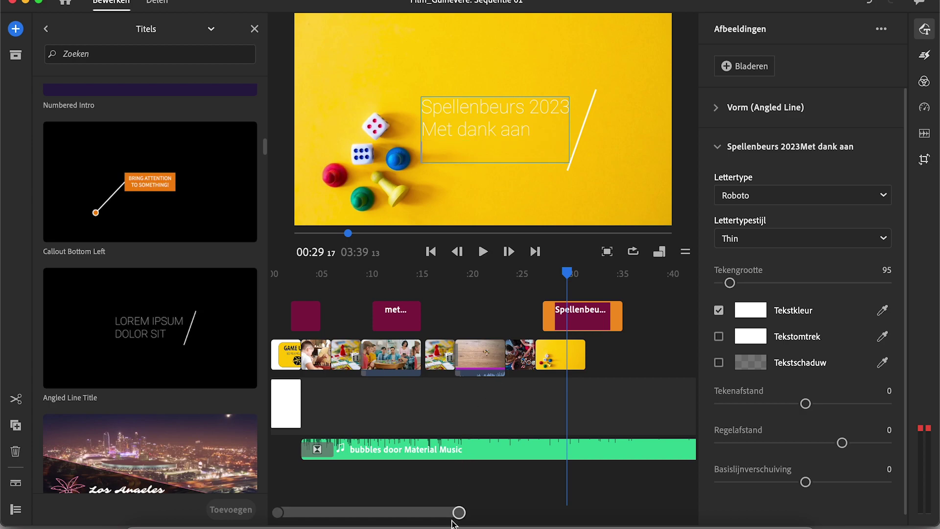
pyautogui.click(528, 136)
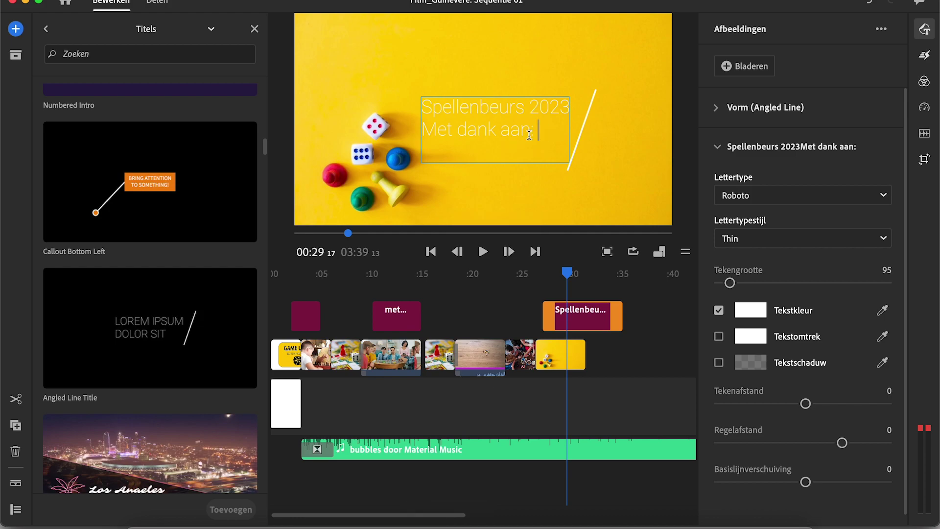
pyautogui.press('Return')
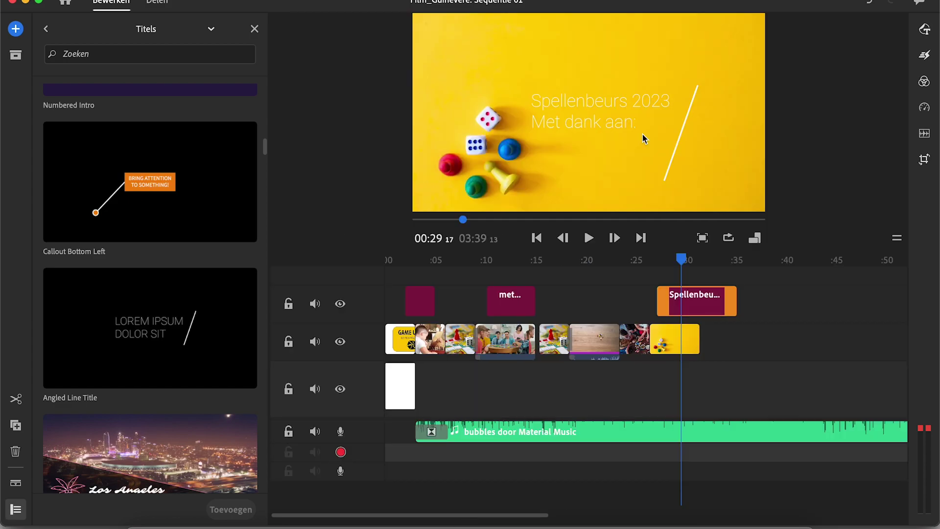
# Add the maker's first name and the date 12-11-2023 as the third and fourth lines of the end title
pyautogui.click(636, 131)
pyautogui.press('Return')
pyautogui.write('Guinevere')
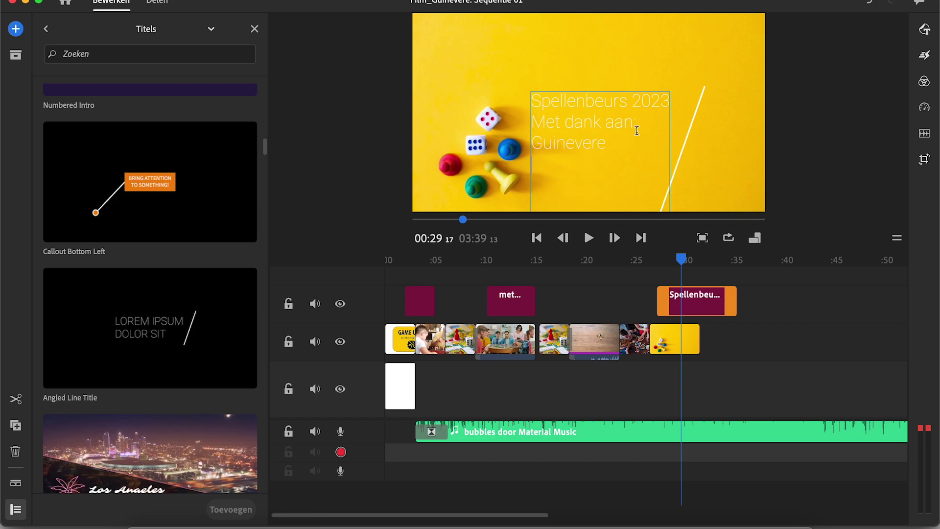
pyautogui.press('Return')
pyautogui.write('12-11-2023')
pyautogui.press('Escape')
pyautogui.click(595, 129)
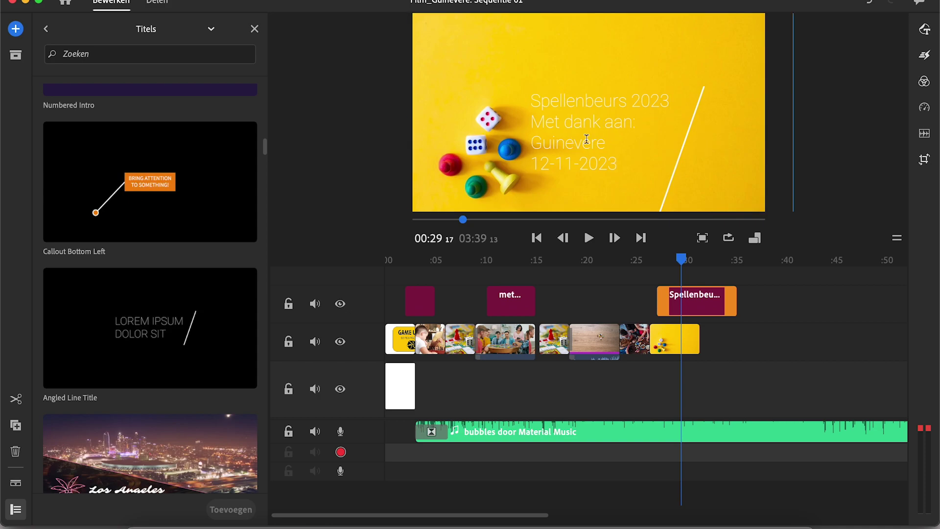
# Move the end title up and slightly to the right so the whole angled line fits inside the frame
pyautogui.click(680, 158)
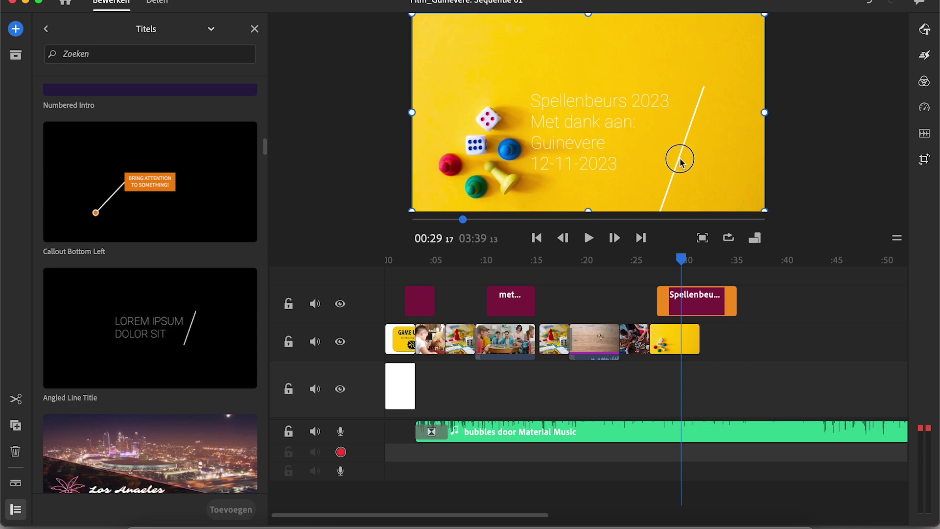
pyautogui.moveTo(680, 159); pyautogui.dragTo(694, 130)
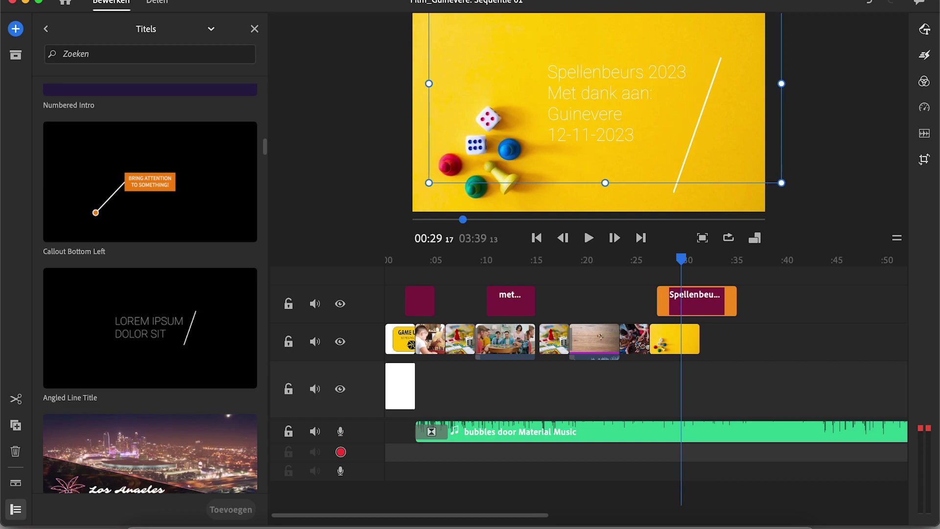
pyautogui.doubleClick(644, 136)
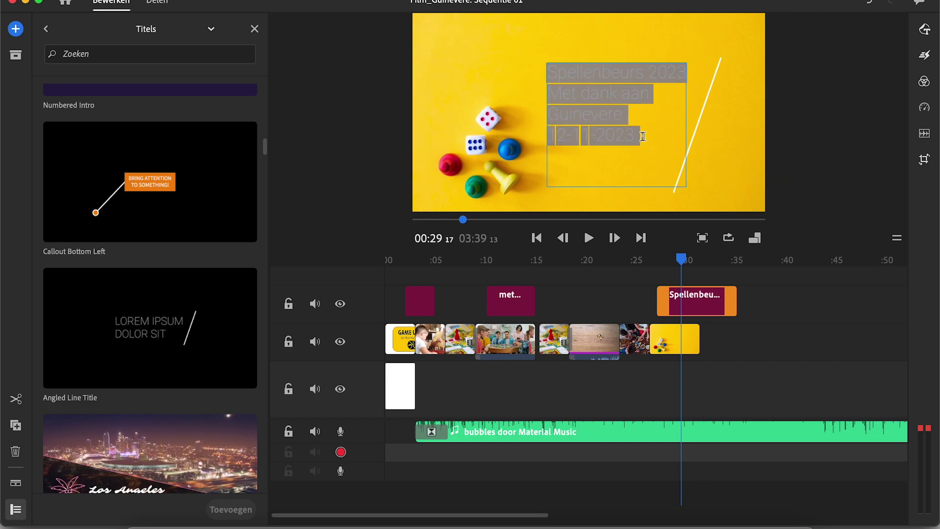
pyautogui.click(923, 33)
pyautogui.click(925, 55)
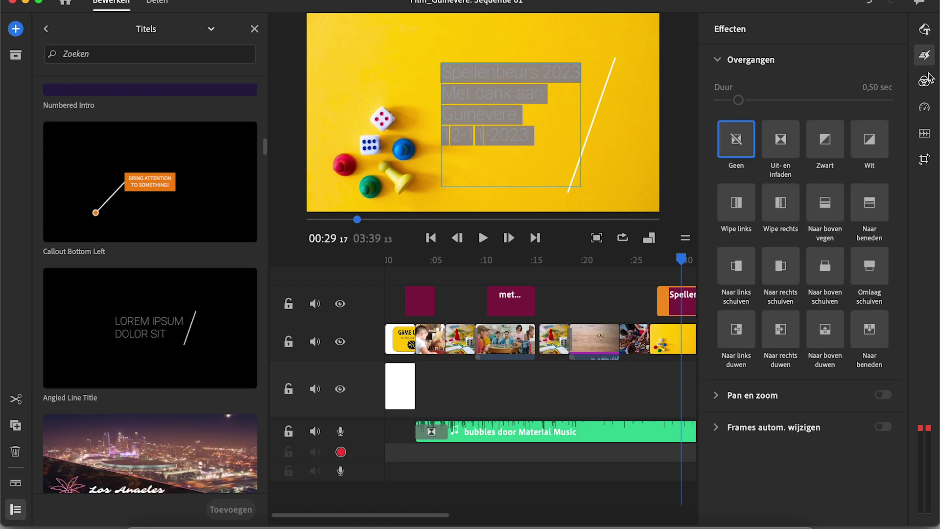
pyautogui.click(924, 81)
pyautogui.click(925, 113)
pyautogui.click(925, 134)
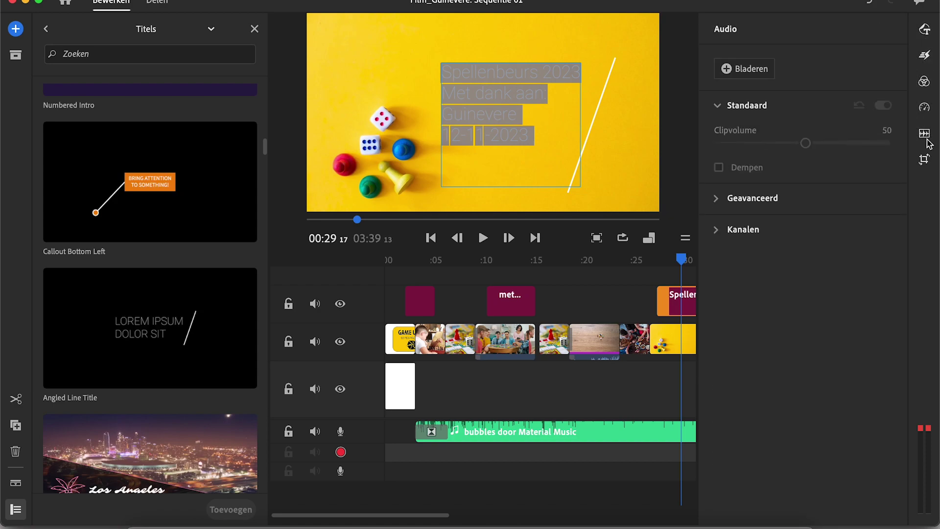
pyautogui.click(927, 139)
# Shift the end title slightly down and set the colour of all its text to dark blue, 030069
pyautogui.click(924, 30)
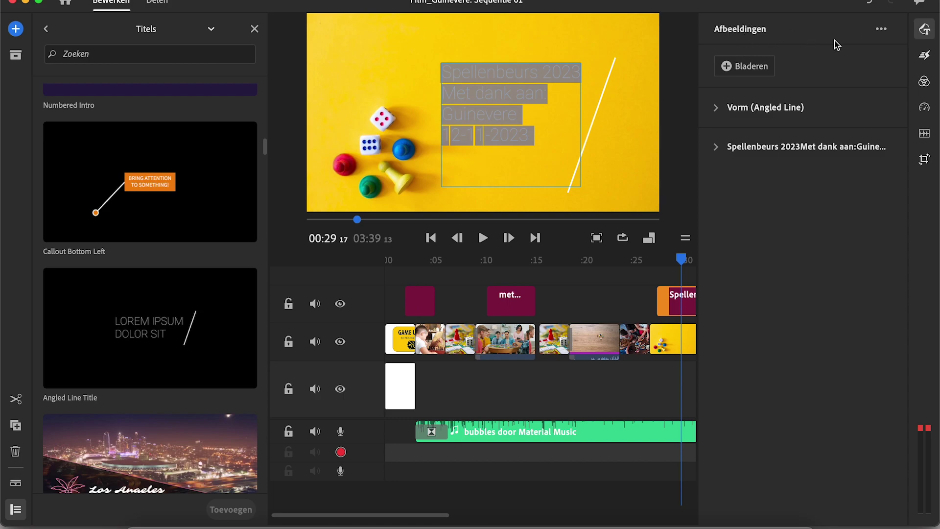
pyautogui.click(881, 29)
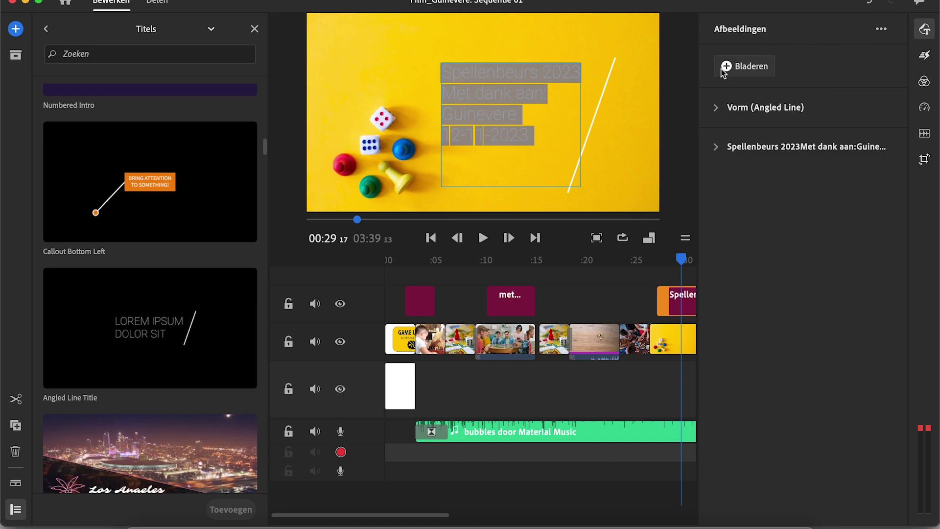
pyautogui.click(717, 108)
pyautogui.click(718, 108)
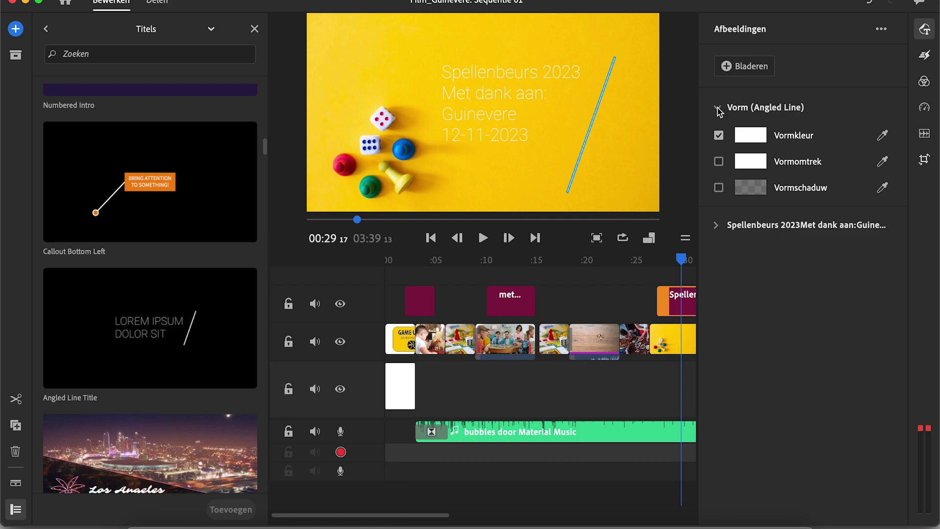
pyautogui.click(531, 137)
pyautogui.click(531, 137)
pyautogui.doubleClick(483, 101)
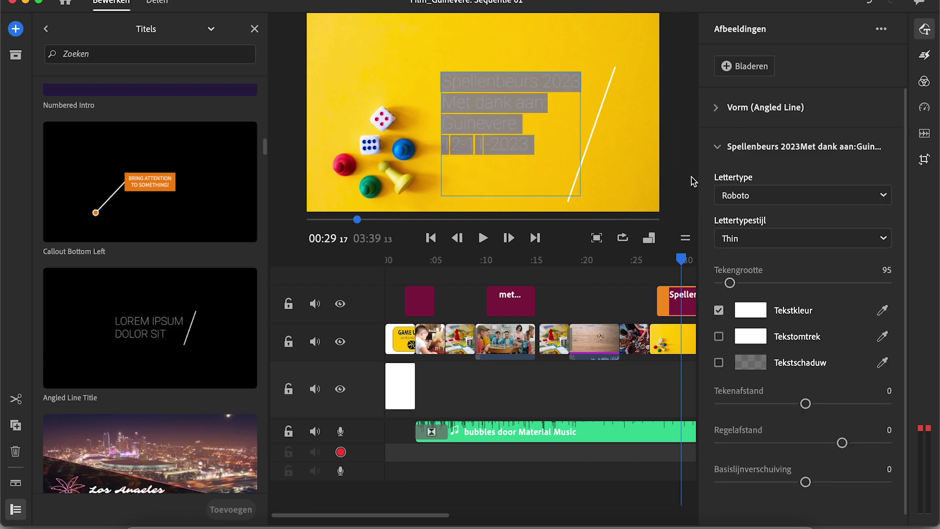
pyautogui.click(750, 310)
pyautogui.moveTo(504, 234); pyautogui.dragTo(501, 294)
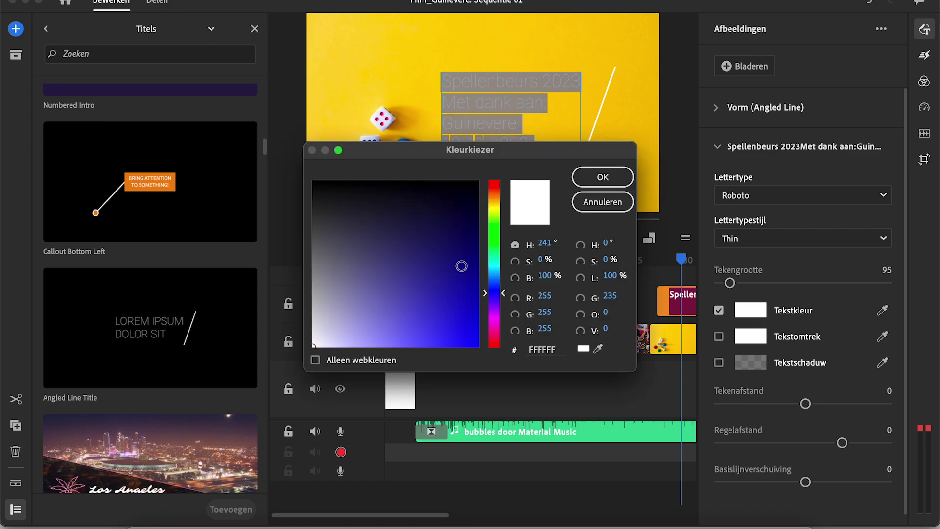
pyautogui.click(478, 278)
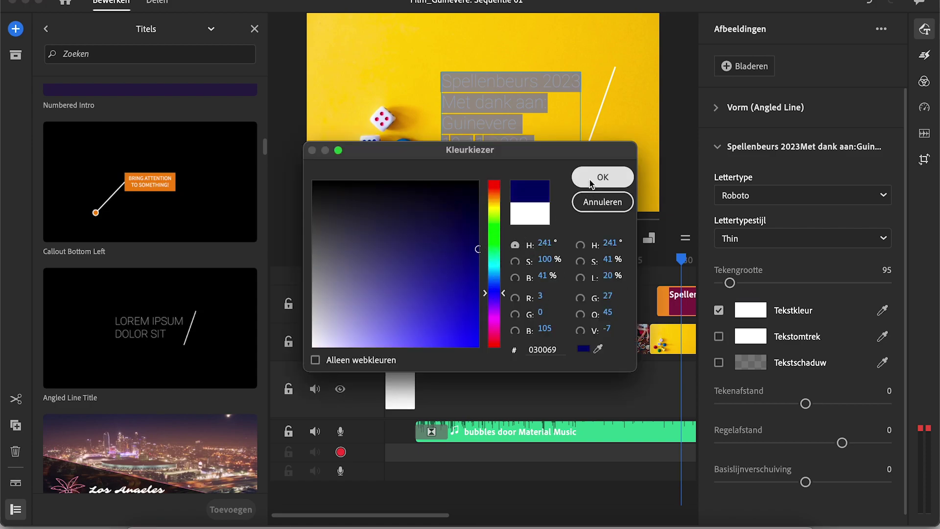
pyautogui.click(589, 176)
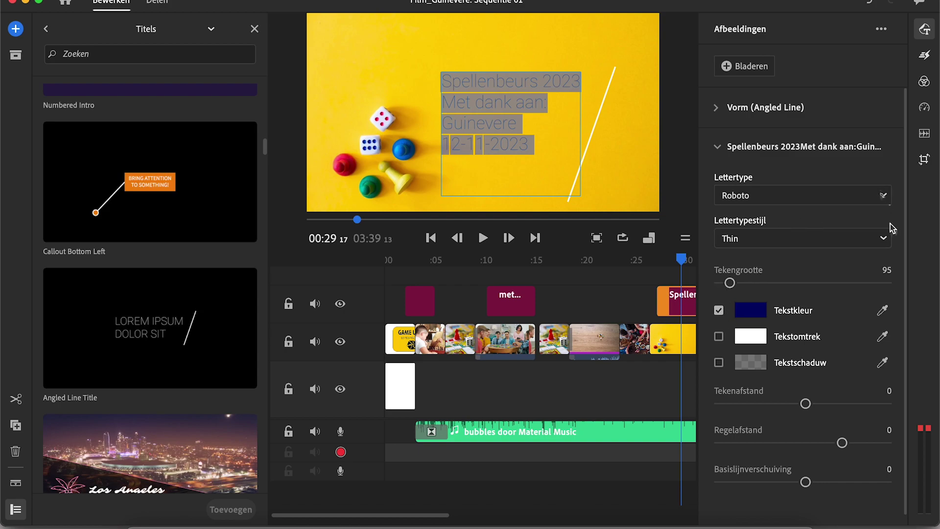
# Set the end title's font to Arial Black
pyautogui.click(884, 195)
pyautogui.scroll(5, 868, 298)
pyautogui.scroll(15, 862, 296)
pyautogui.click(860, 235)
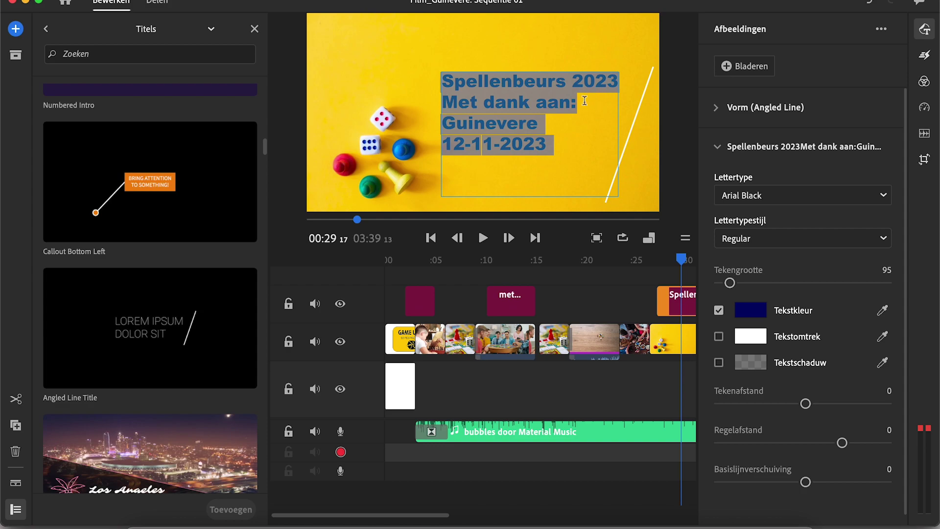
pyautogui.click(544, 56)
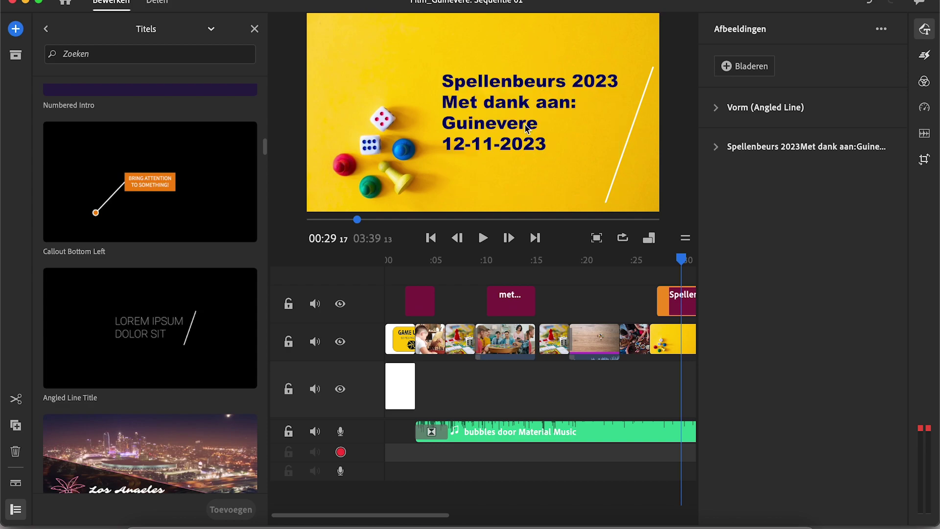
# Shorten the end title on the timeline so it ends together with the foto 6 clip
pyautogui.hscroll(10, 586, 382)
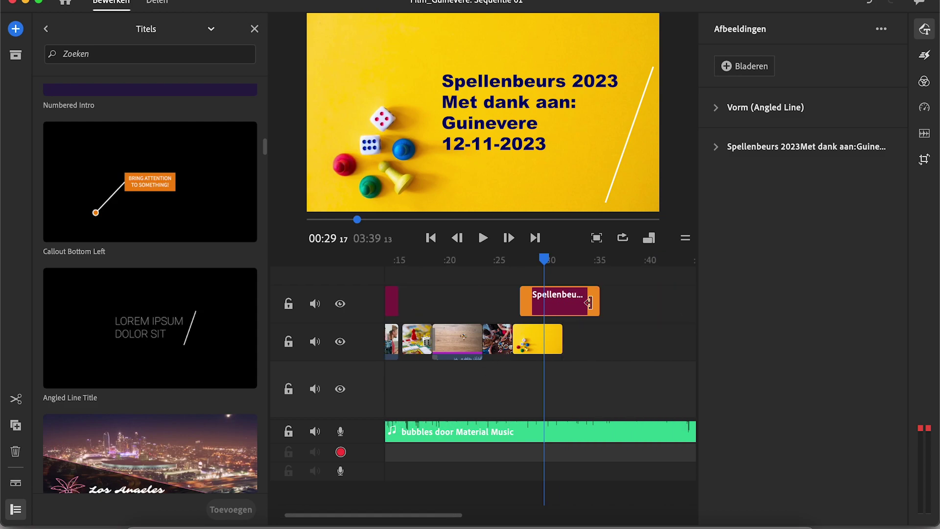
pyautogui.moveTo(597, 301); pyautogui.dragTo(562, 302)
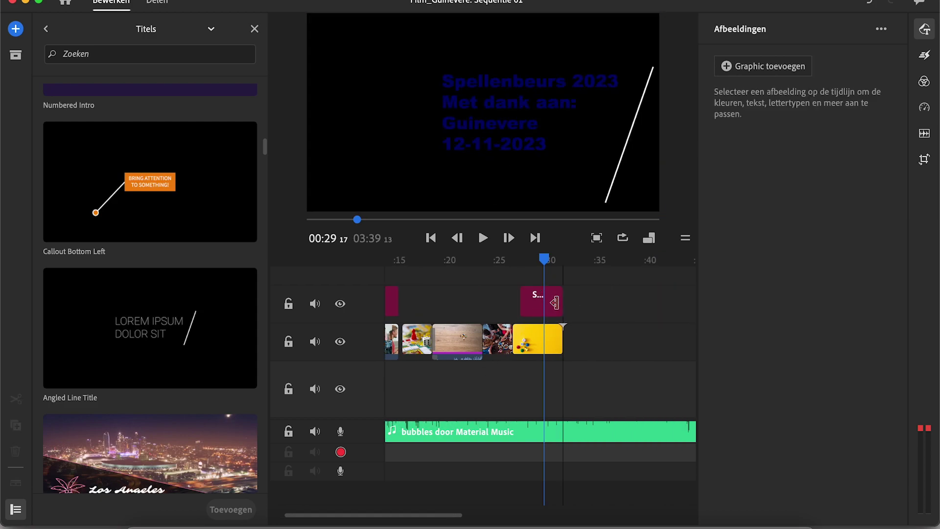
pyautogui.click(584, 109)
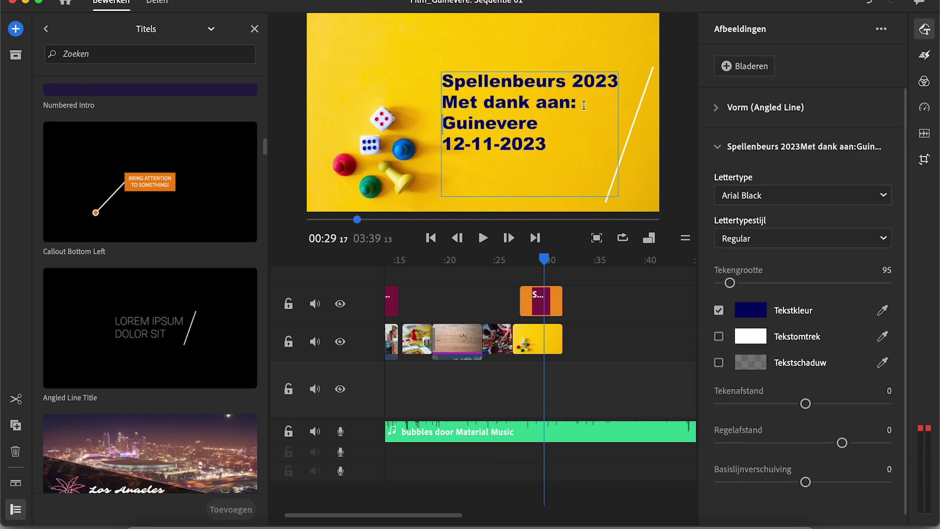
pyautogui.click(294, 61)
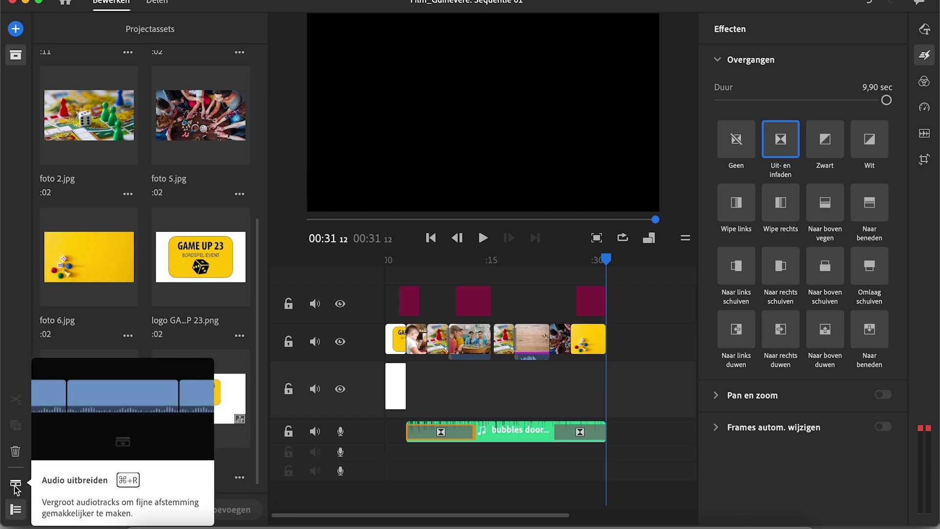
# Open the sequence for sharing and name the local export file with the creator's first name followed by _film
pyautogui.click(118, 0)
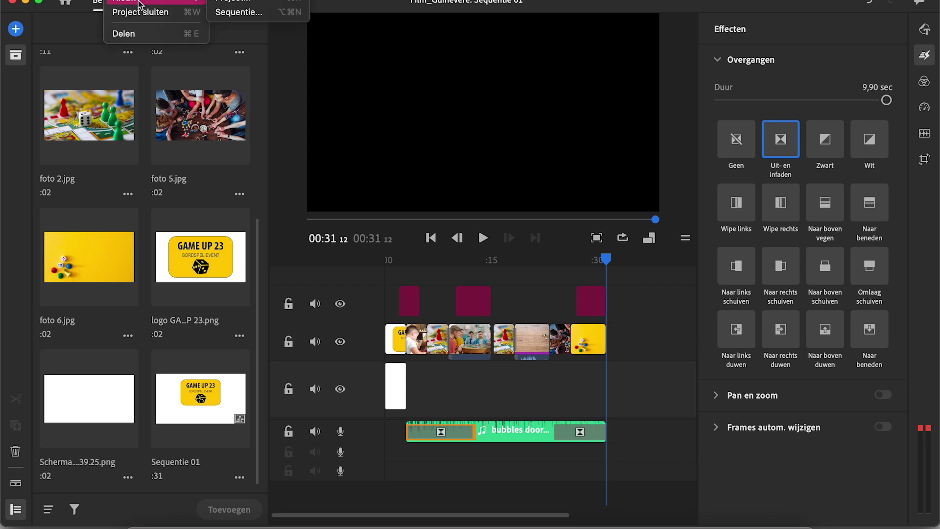
pyautogui.click(142, 34)
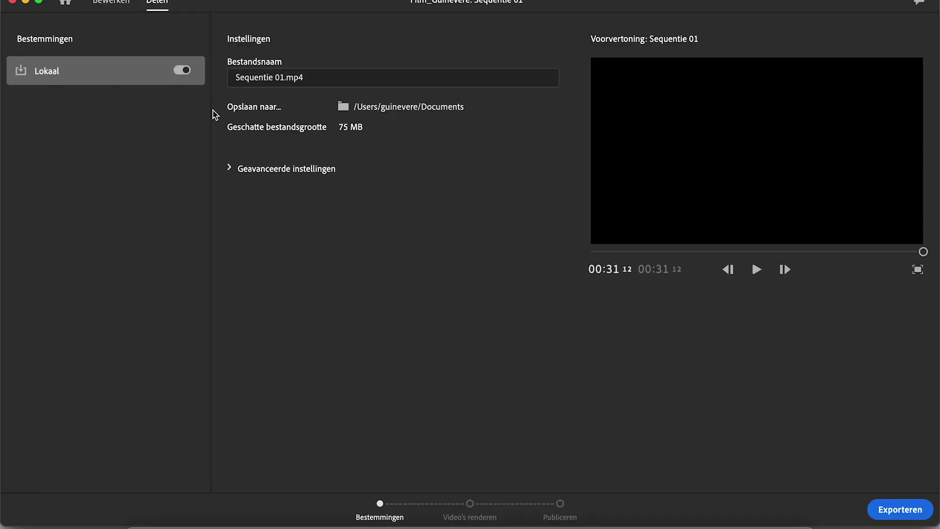
pyautogui.click(281, 80)
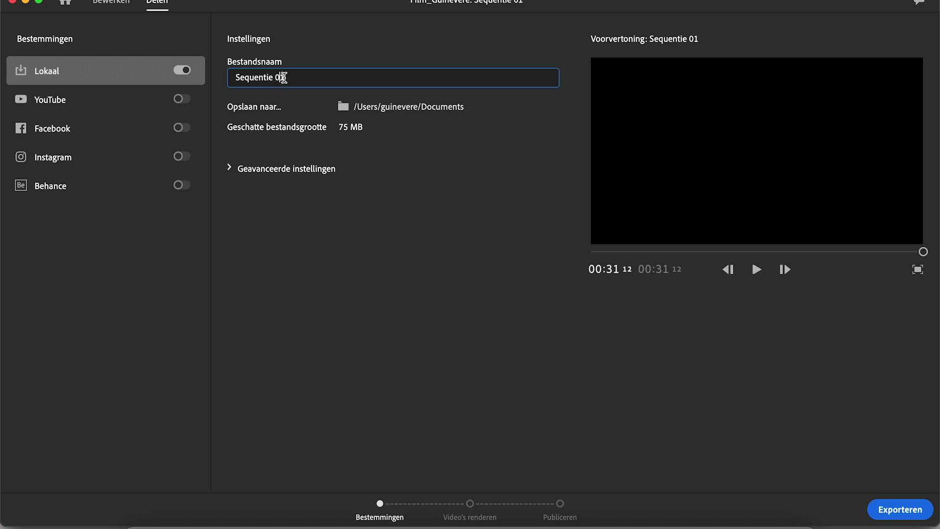
pyautogui.moveTo(281, 80); pyautogui.dragTo(234, 78)
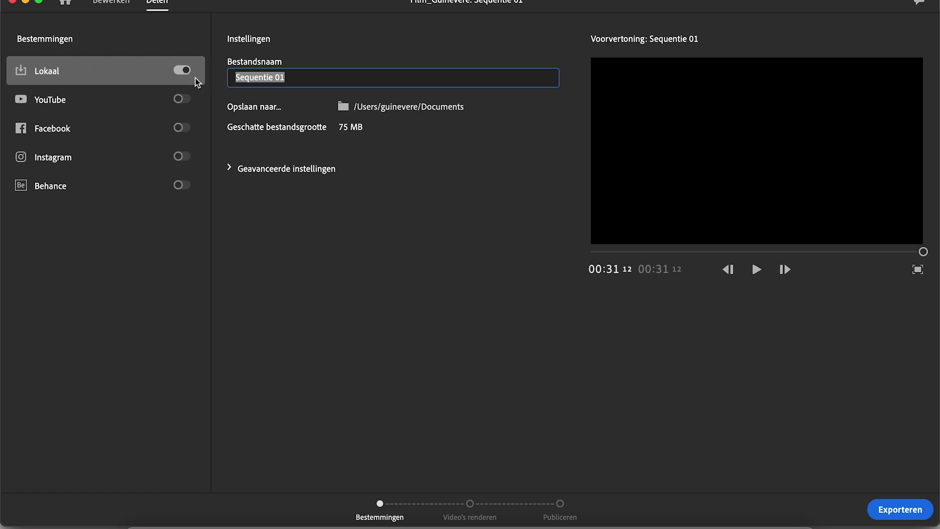
pyautogui.write('Guinevere_film')
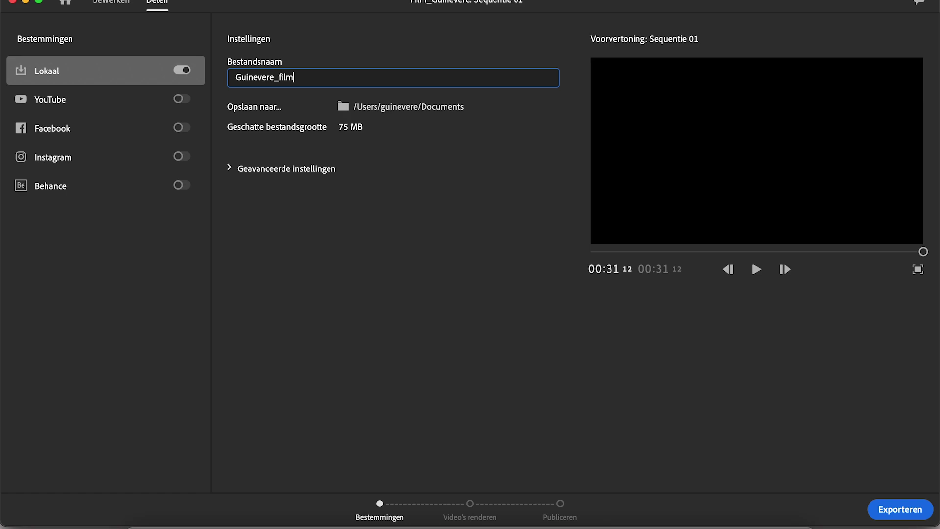
# Set the save location of the exported video to the desktop folder (Bureaublad)
pyautogui.click(377, 106)
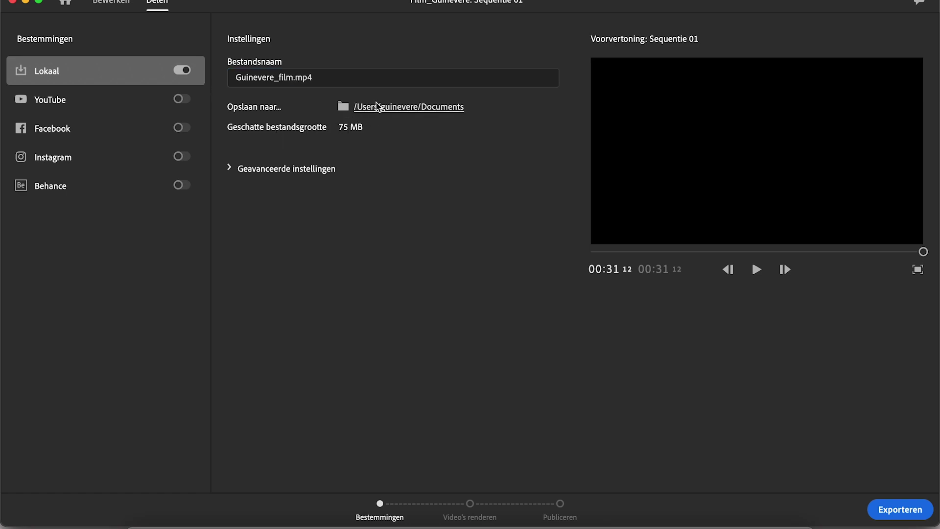
pyautogui.click(377, 106)
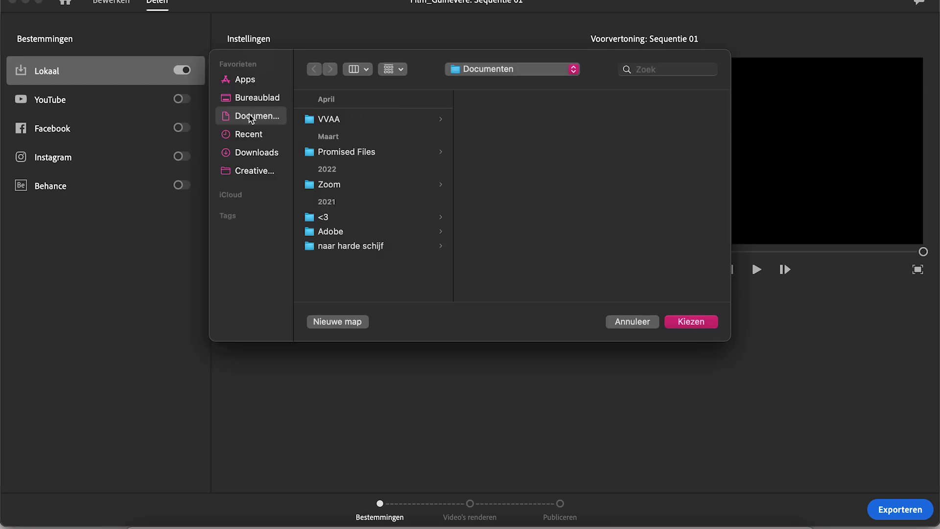
pyautogui.click(238, 99)
pyautogui.click(690, 321)
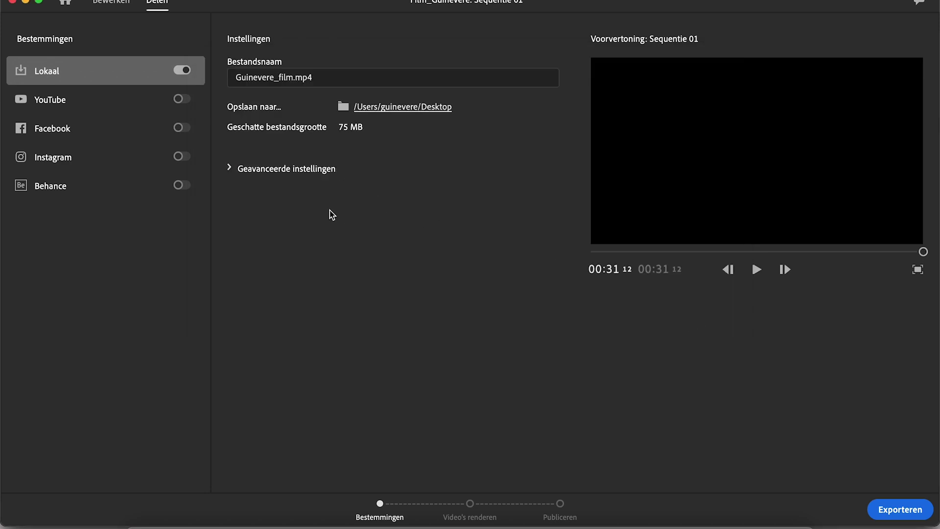
# Preview the sequence with the advanced export settings expanded, and export the video to the local destination
pyautogui.click(230, 168)
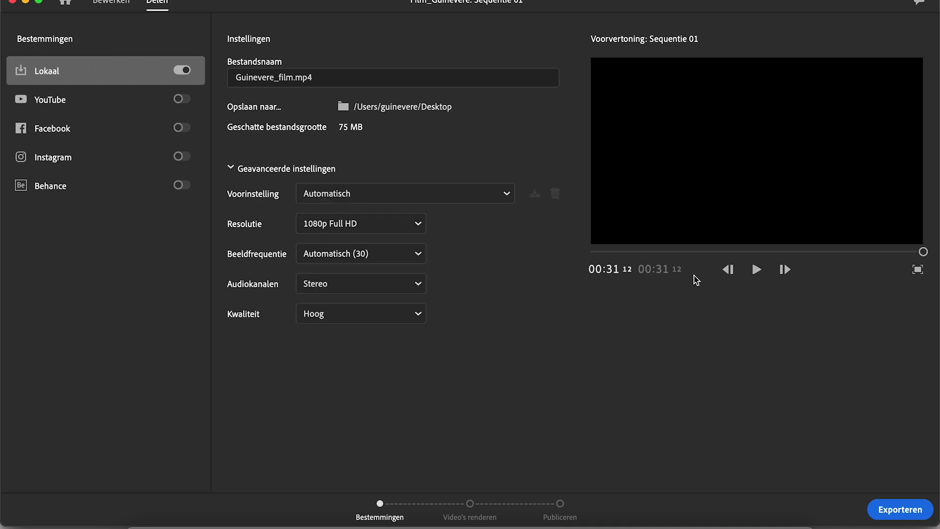
pyautogui.click(753, 270)
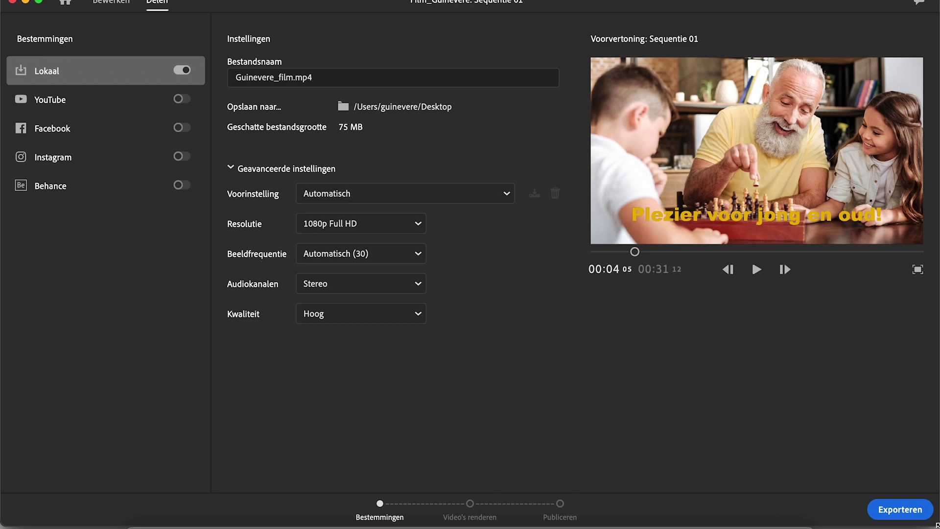
pyautogui.click(891, 511)
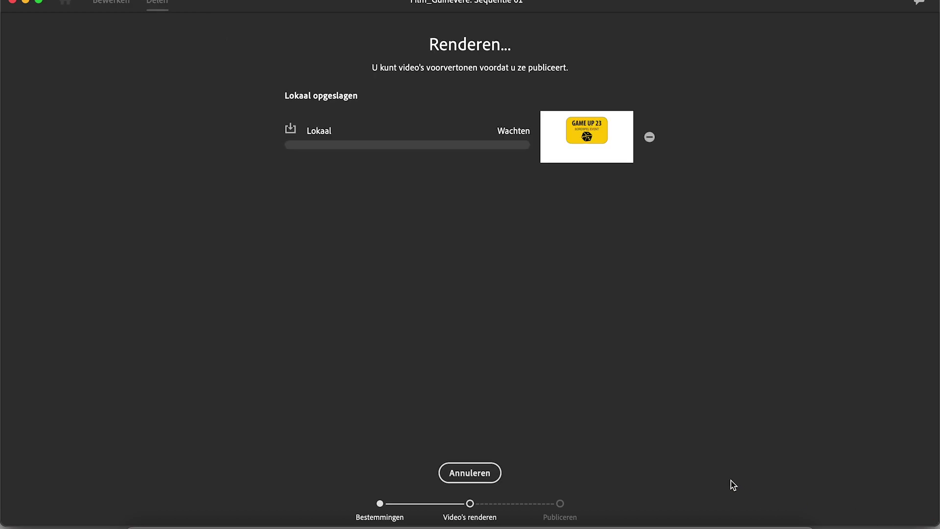